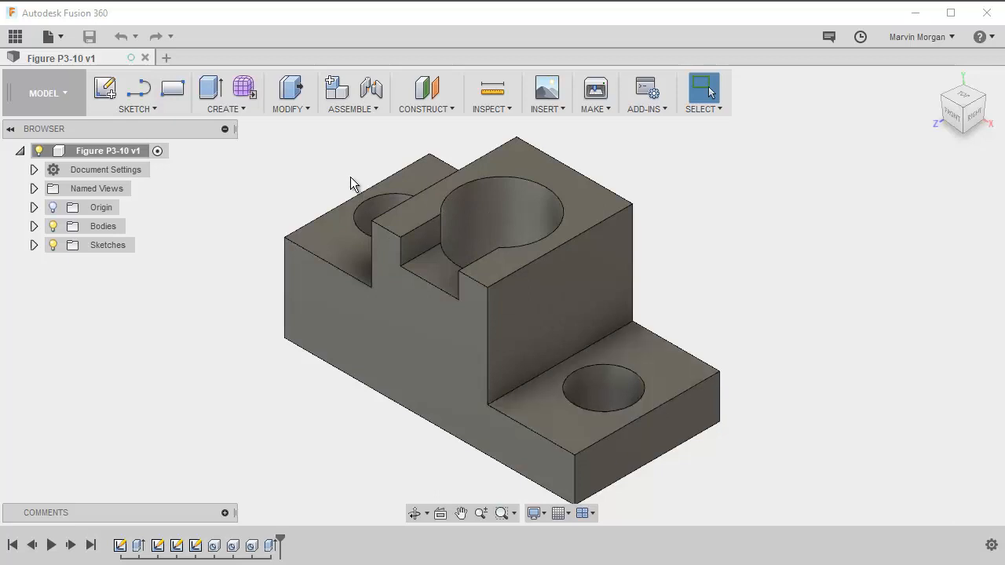
Create a new design and set its document units to millimeters
click(70, 37)
click(77, 61)
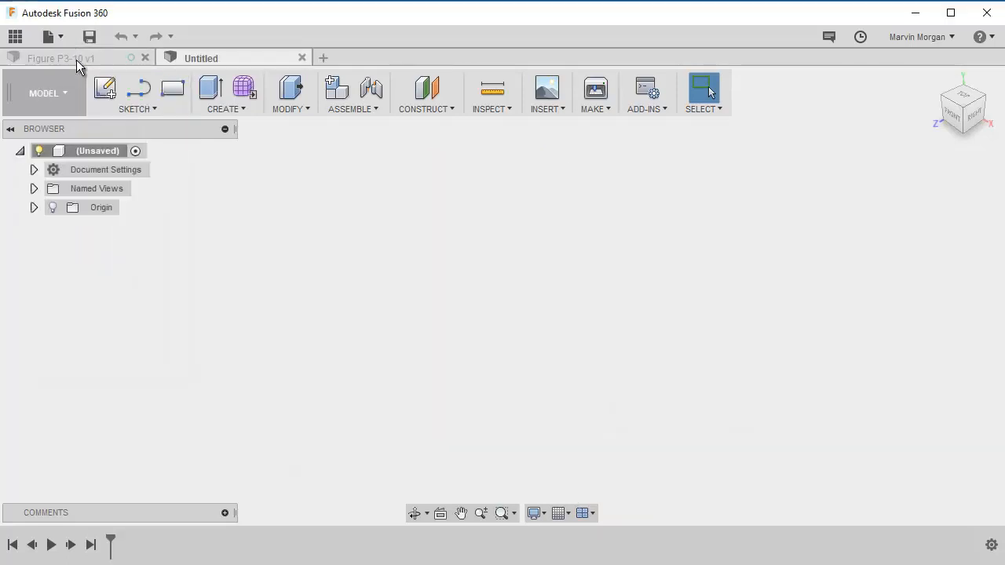
click(35, 170)
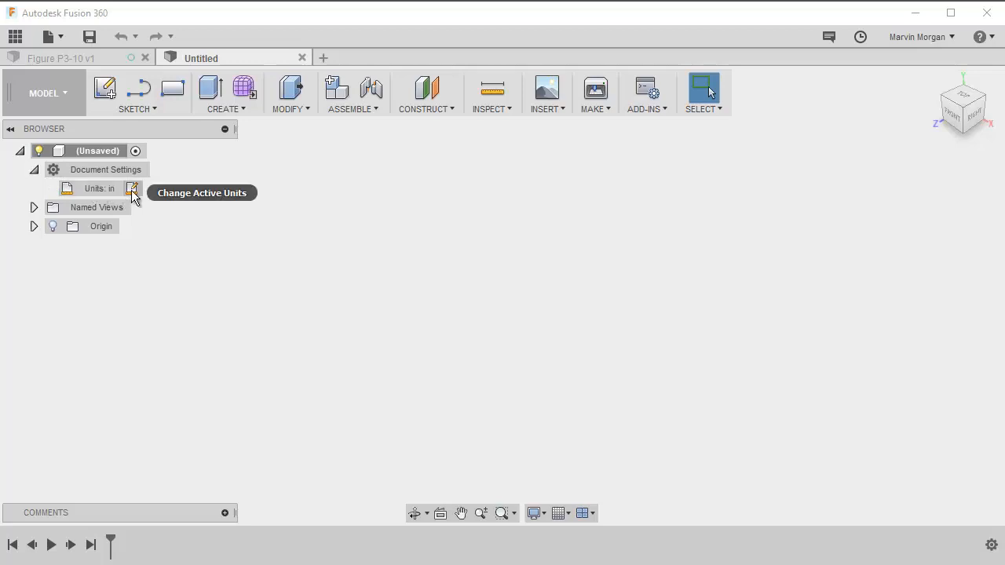
click(132, 190)
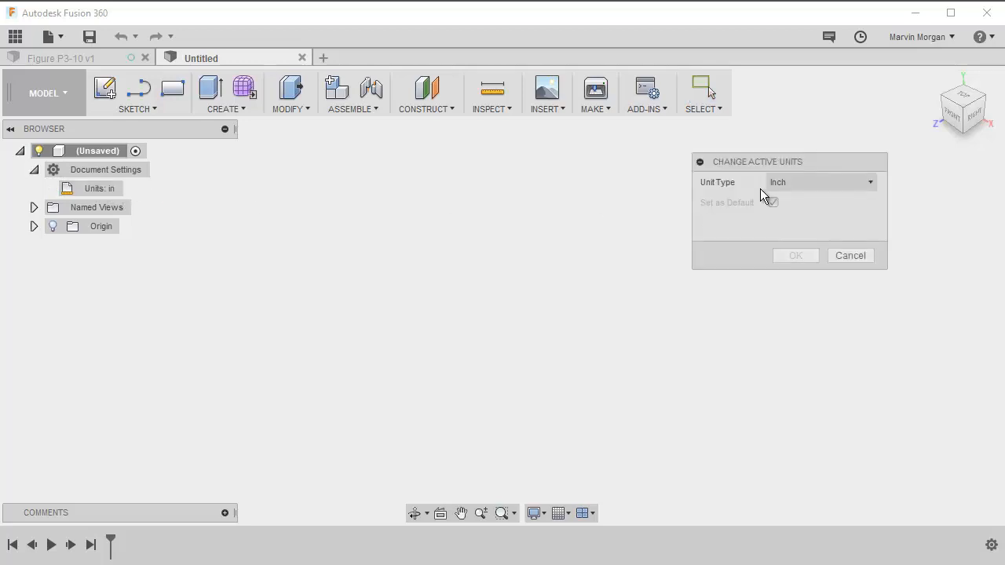
click(790, 181)
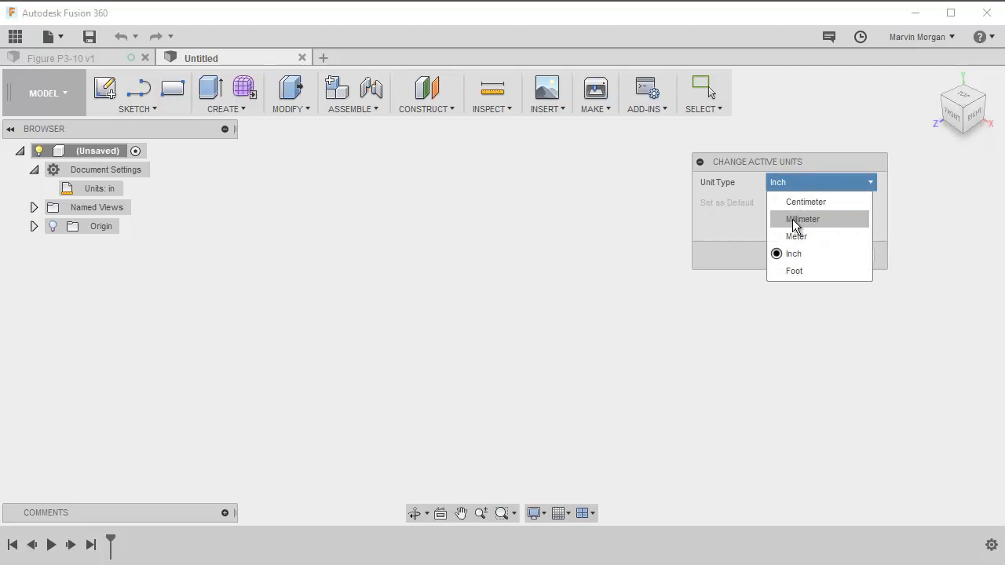
click(795, 223)
click(794, 256)
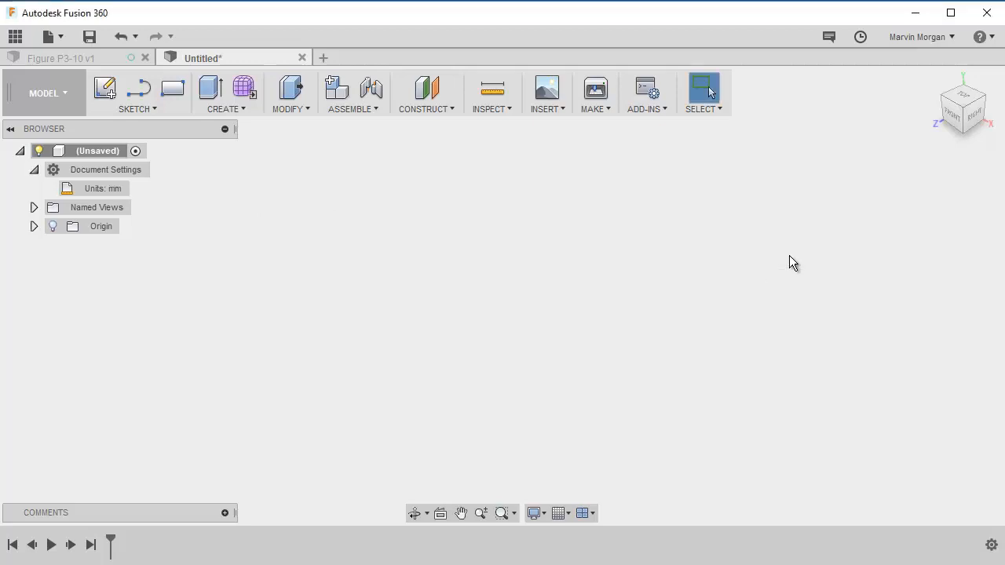
Start a sketch on the front origin plane, viewed from the front
click(109, 91)
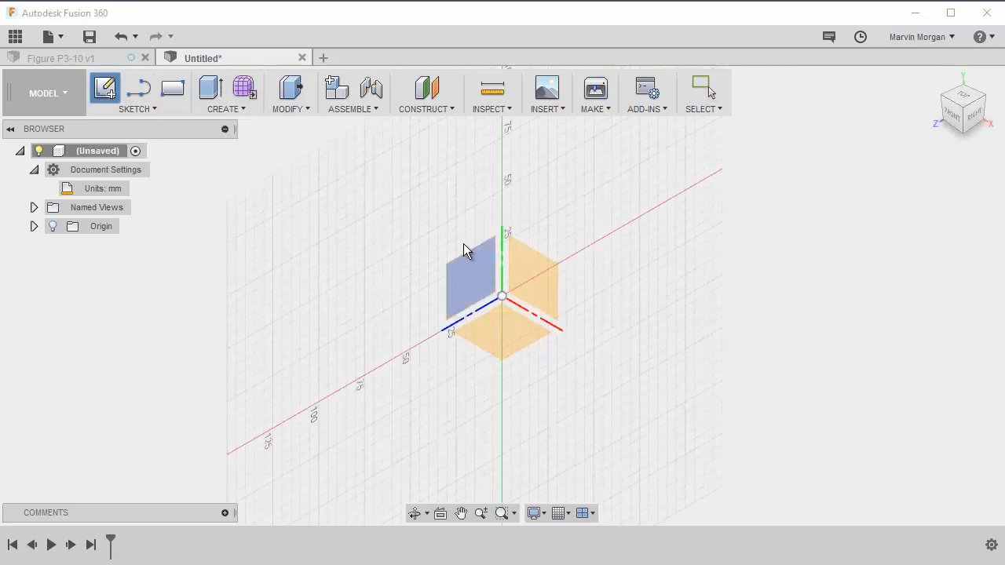
click(957, 119)
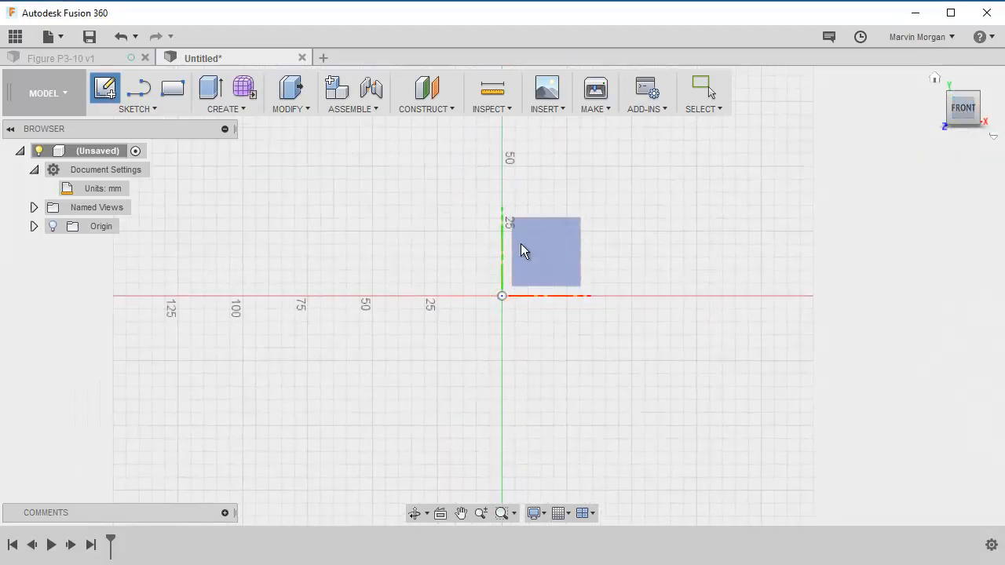
click(544, 252)
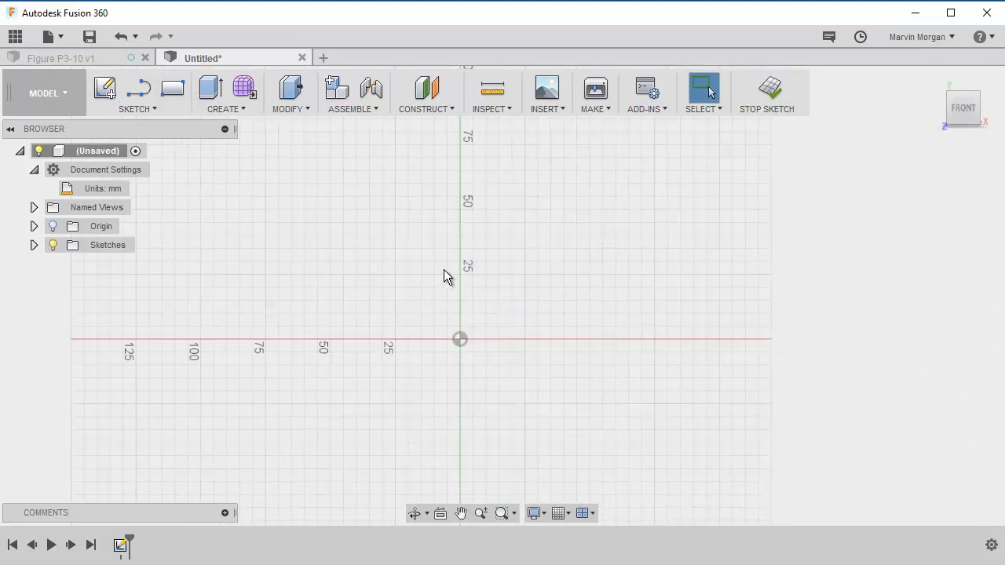
Draw a center rectangle 100 mm wide and 50 mm high, centred on the origin
click(138, 109)
mouse_move(143, 180)
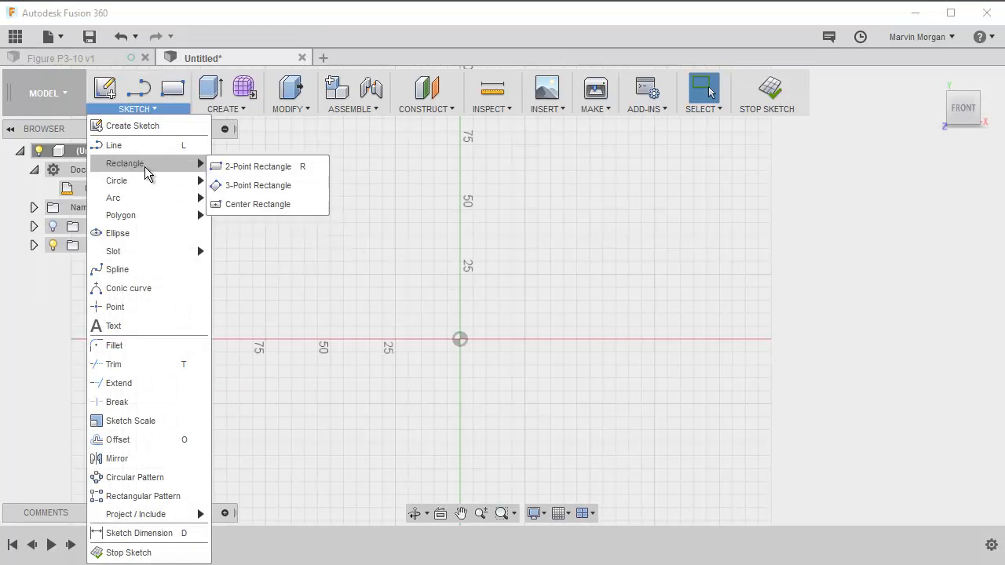
click(246, 205)
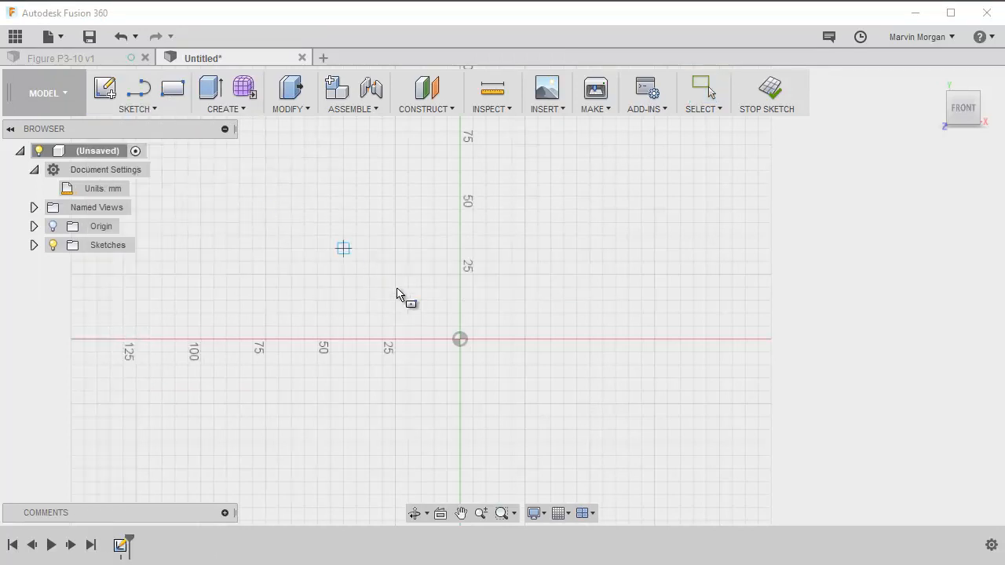
click(460, 344)
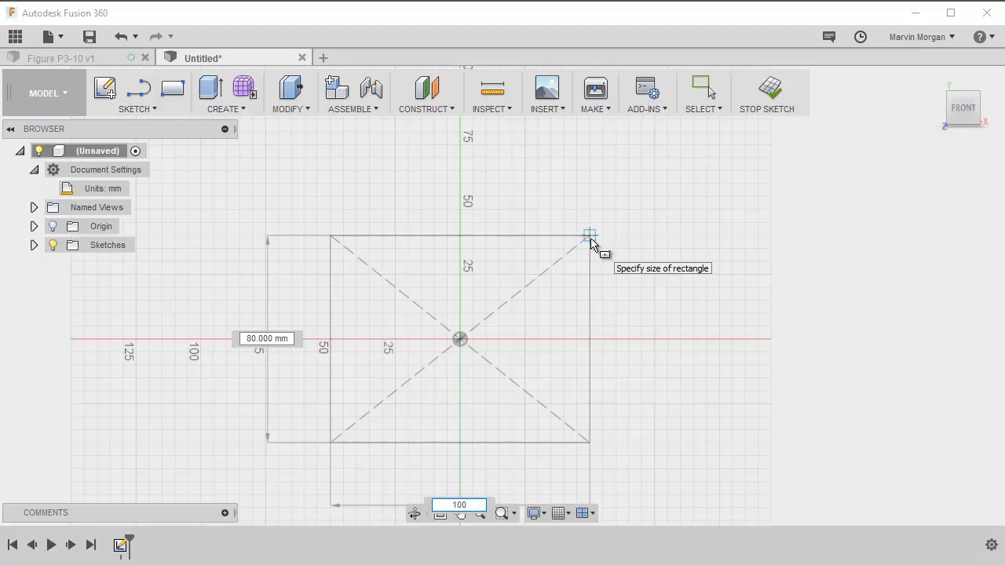
key(Tab)
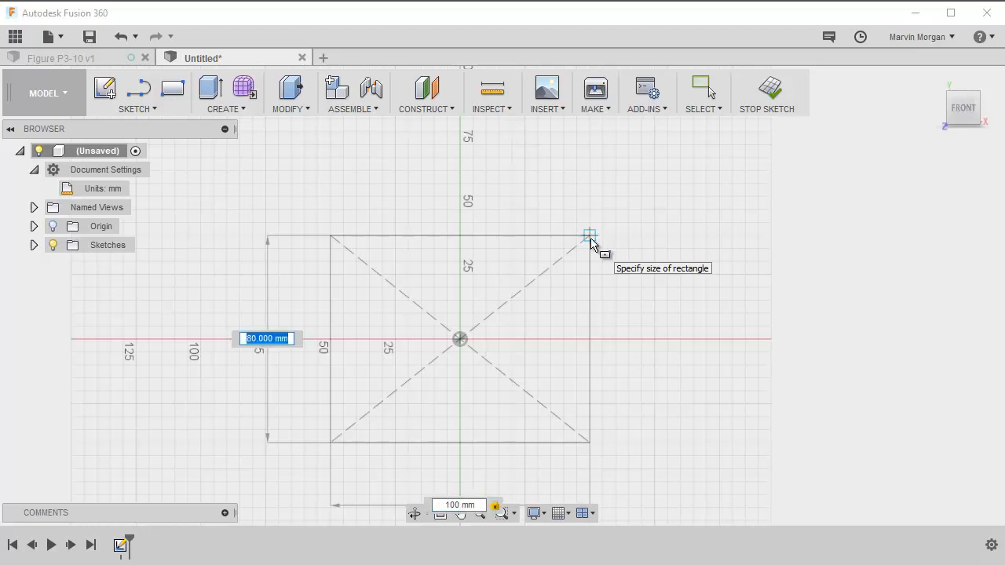
key(Tab)
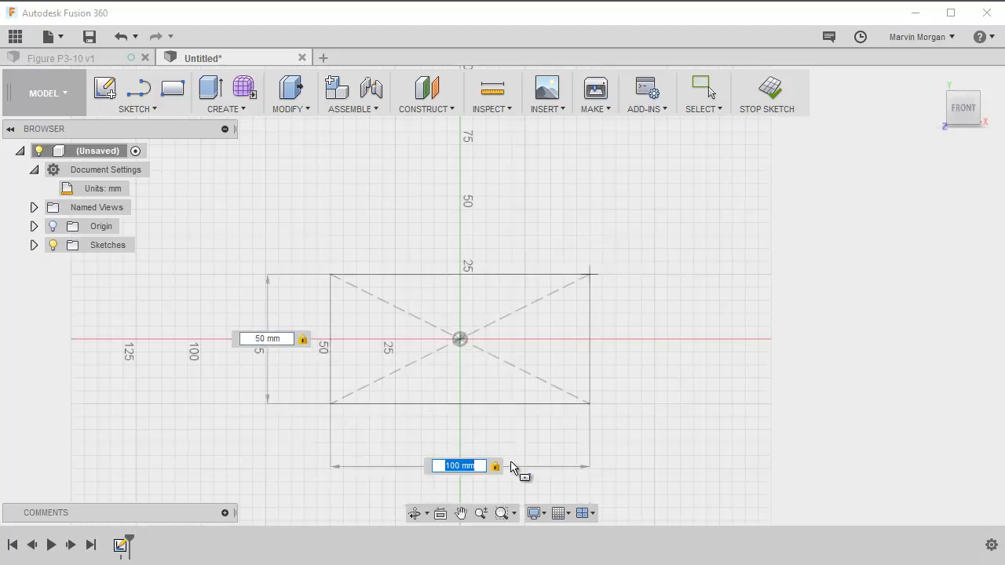
key(Return)
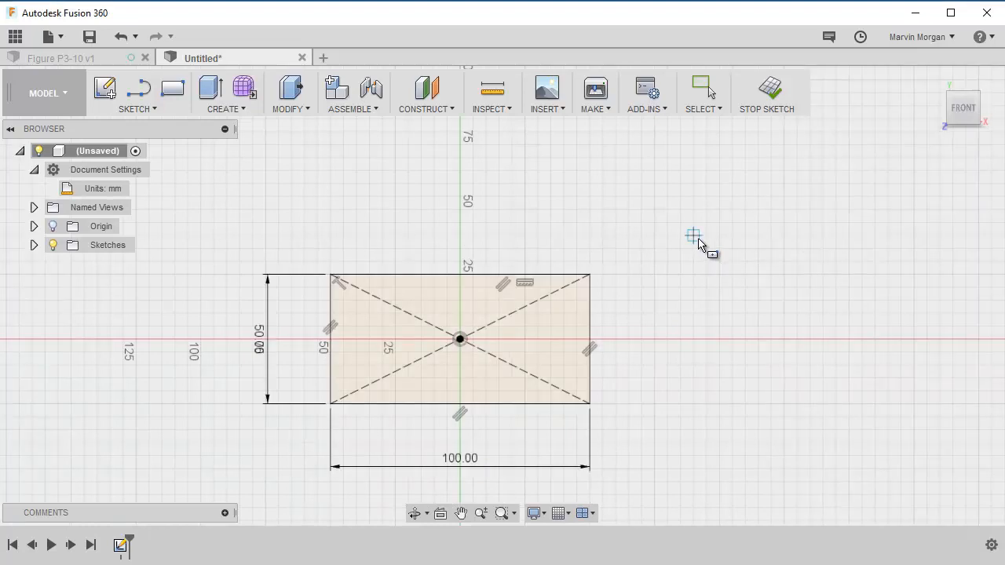
Sketch the upper-left notch with two lines, from the rectangle's left edge about 27 mm above the base, then up to its top edge
scroll(428, 325, up, 3)
middle_drag(429, 325, 432, 238)
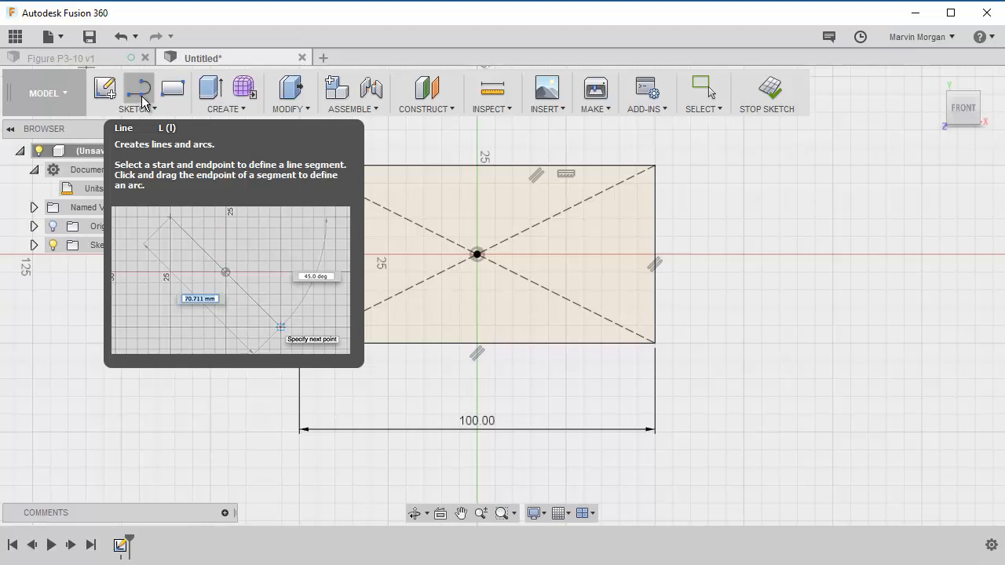
click(141, 94)
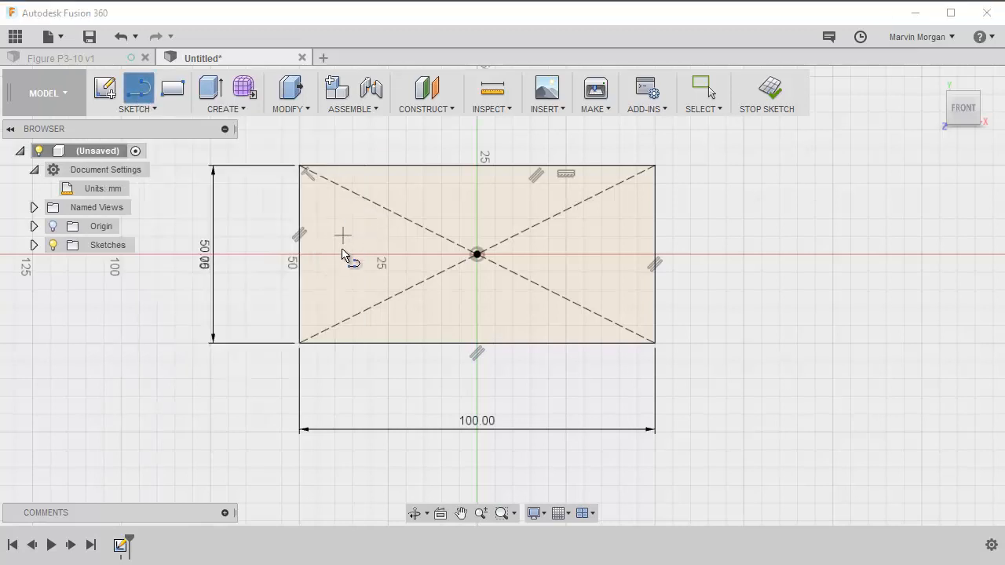
click(298, 249)
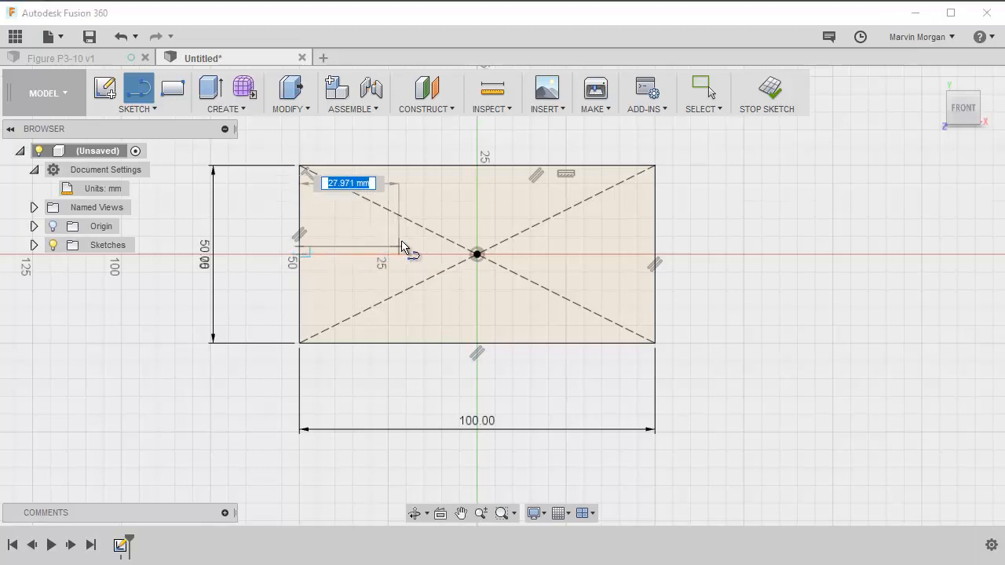
click(405, 245)
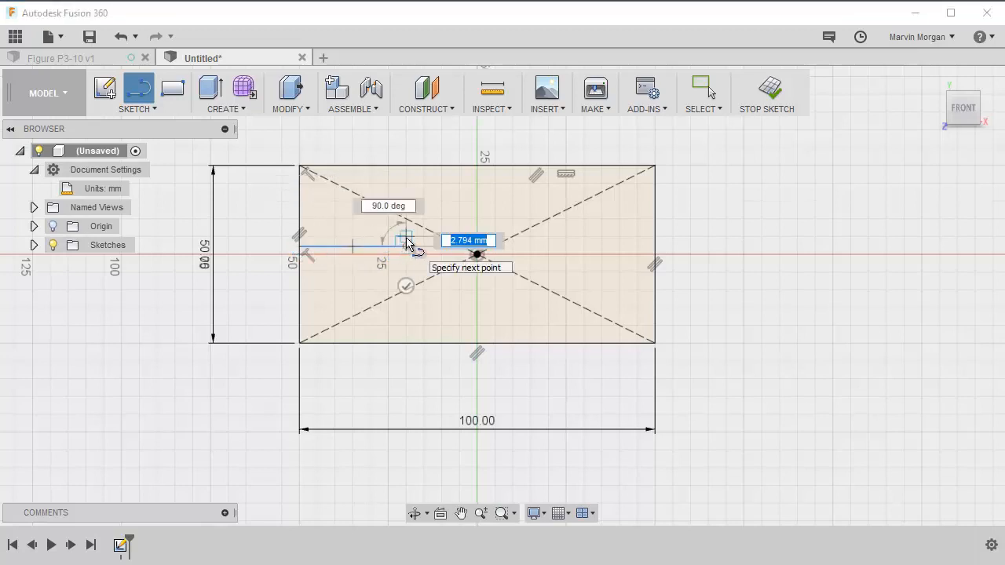
double_click(407, 166)
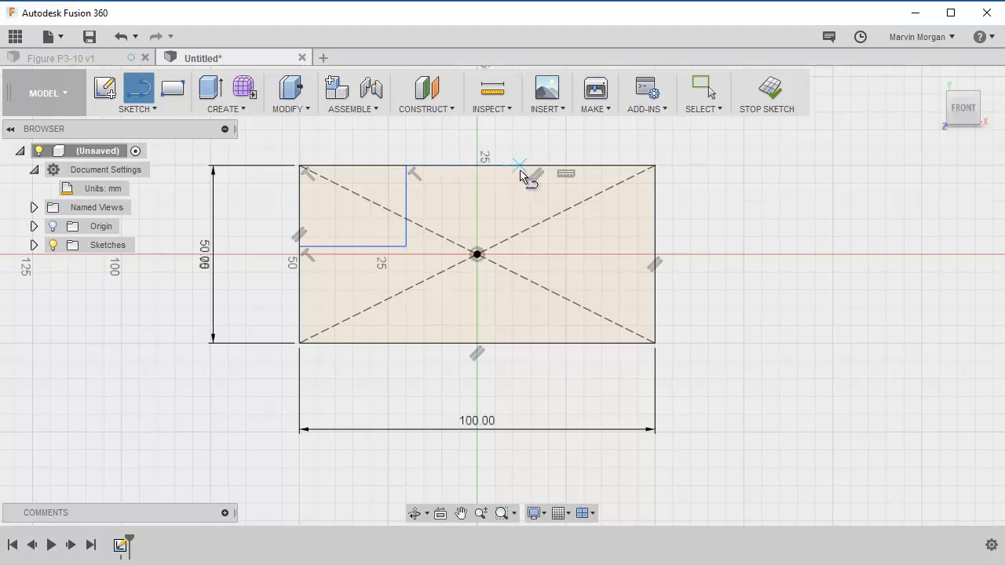
Sketch the upper-right notch with two lines, about 38 mm wide and with its floor about 13 mm above the base
click(521, 167)
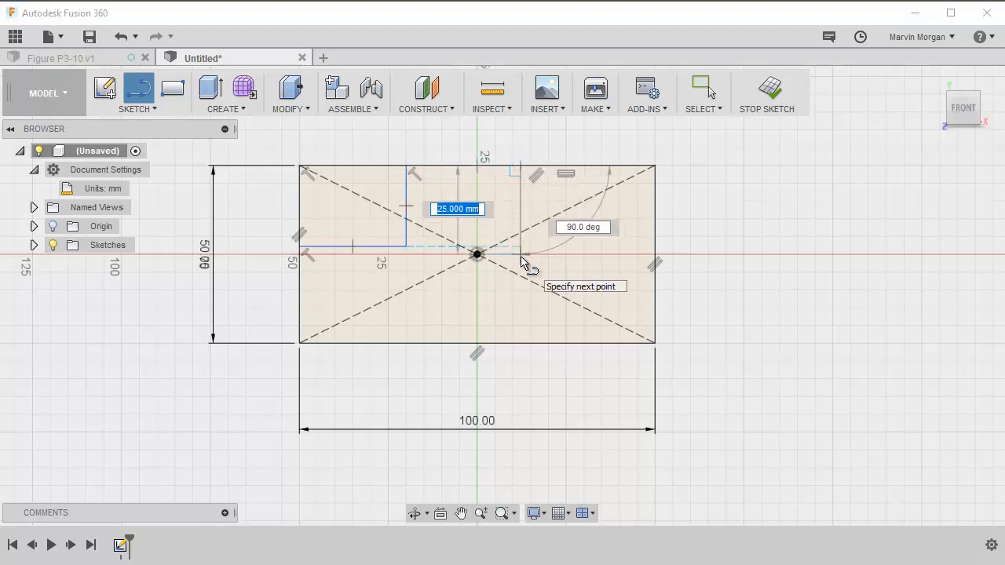
click(520, 297)
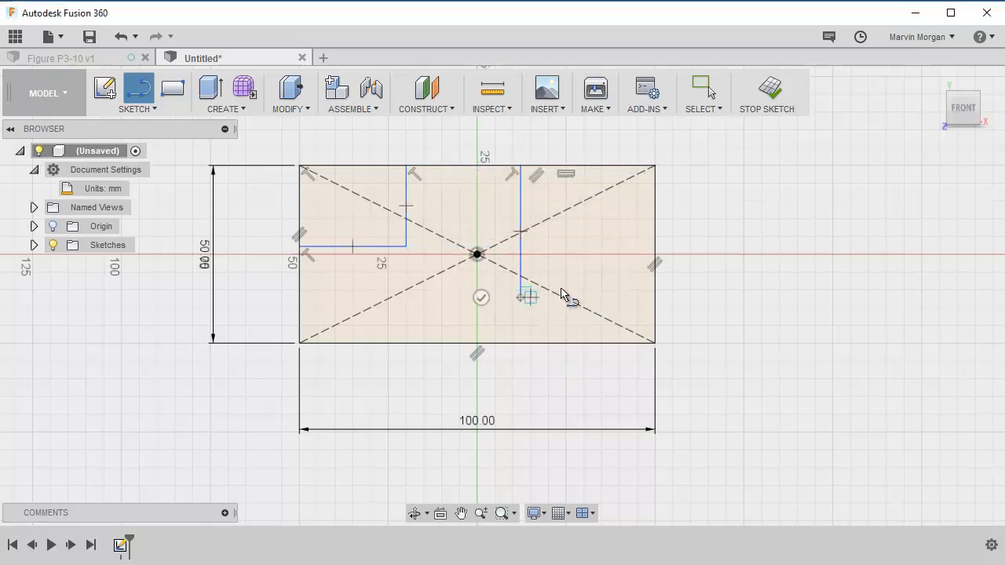
click(655, 297)
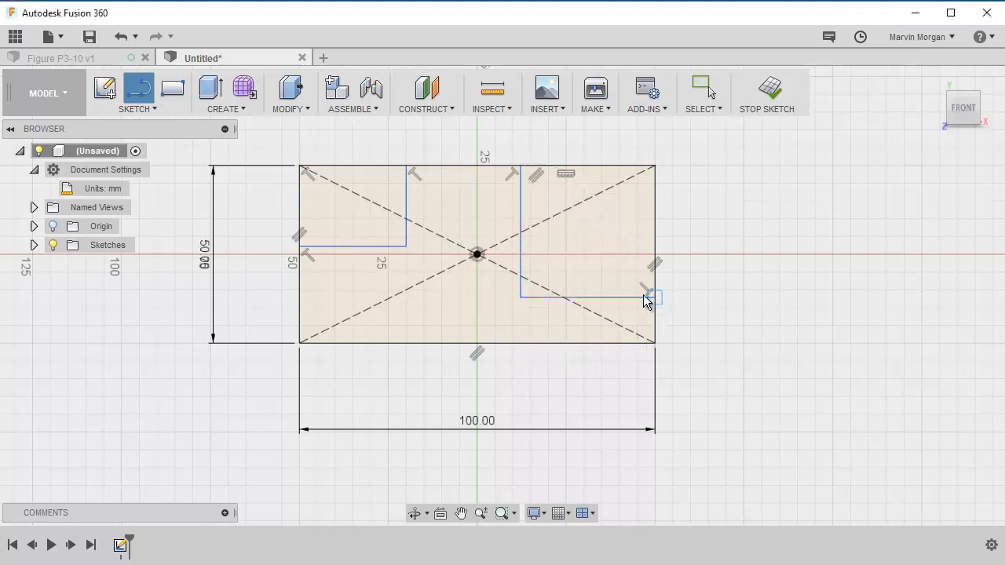
key(Escape)
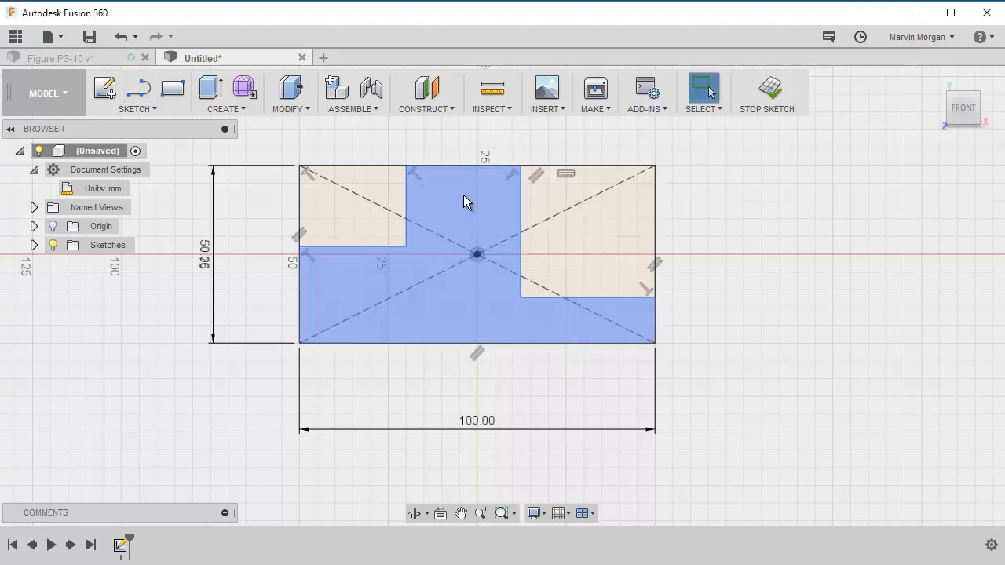
Draw a small two-point rectangle hanging from the top edge between the two notches
click(177, 92)
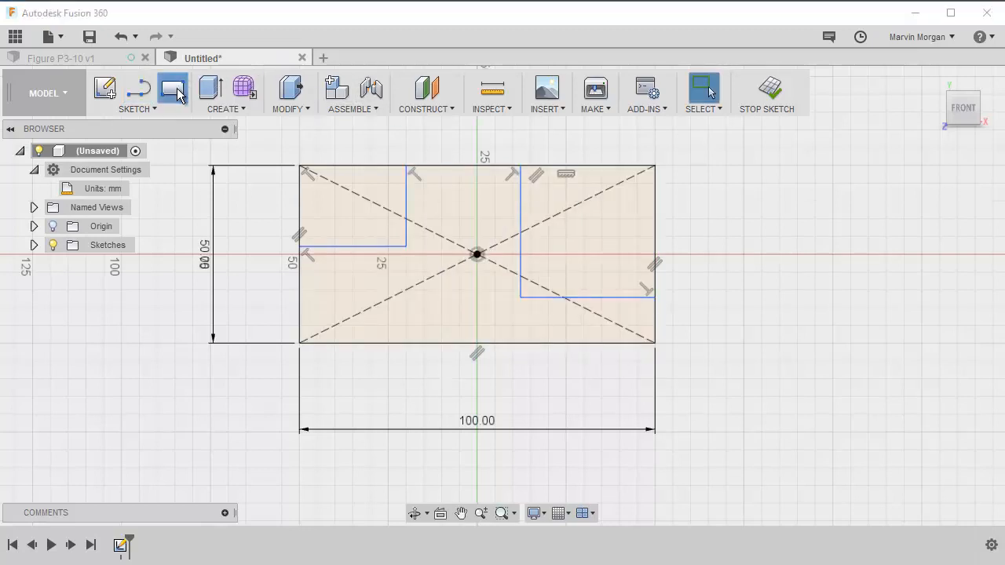
click(442, 166)
click(495, 200)
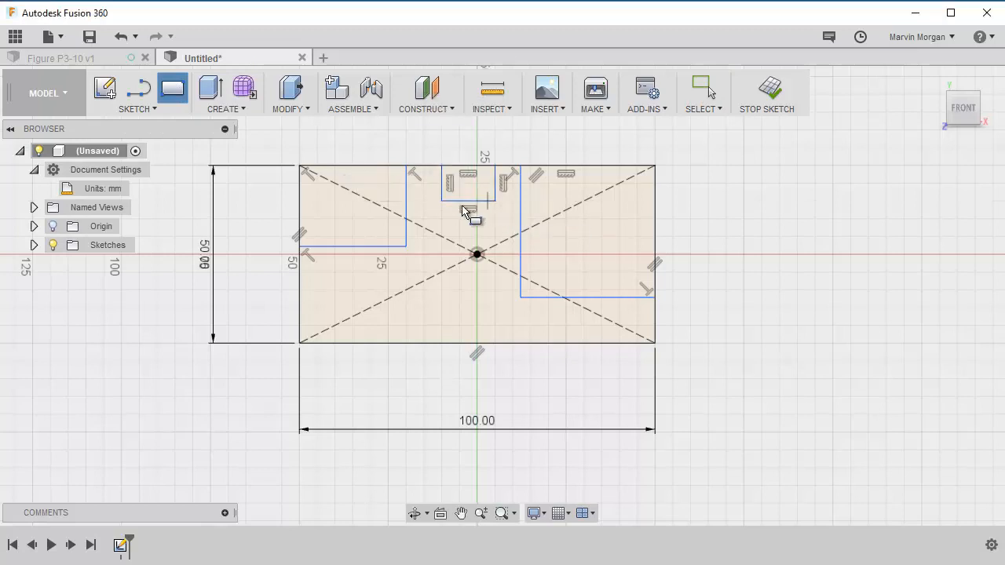
scroll(419, 216, up, 4)
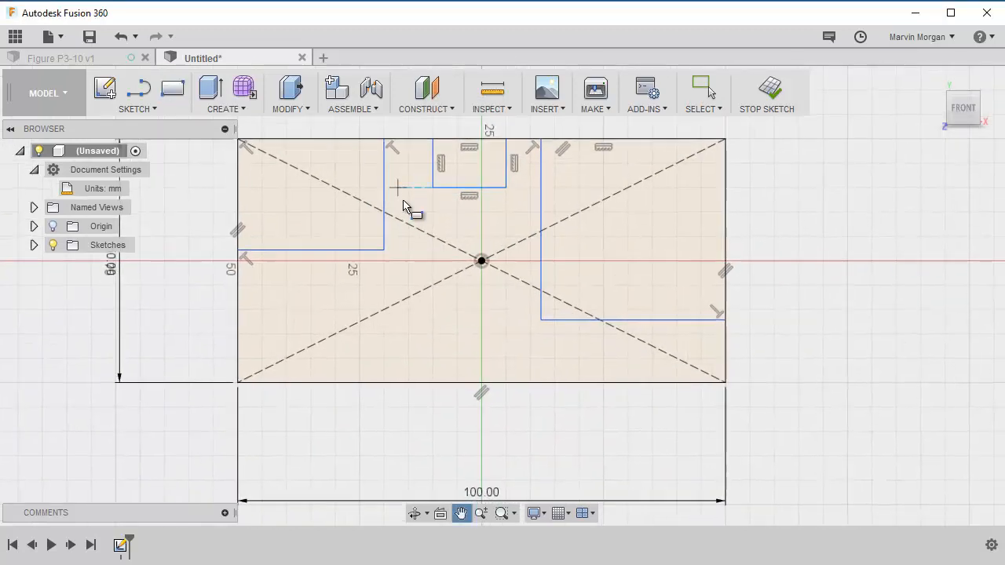
key(Escape)
Dimension the left notch's floor at 30 mm above the outer rectangle's bottom edge
click(151, 107)
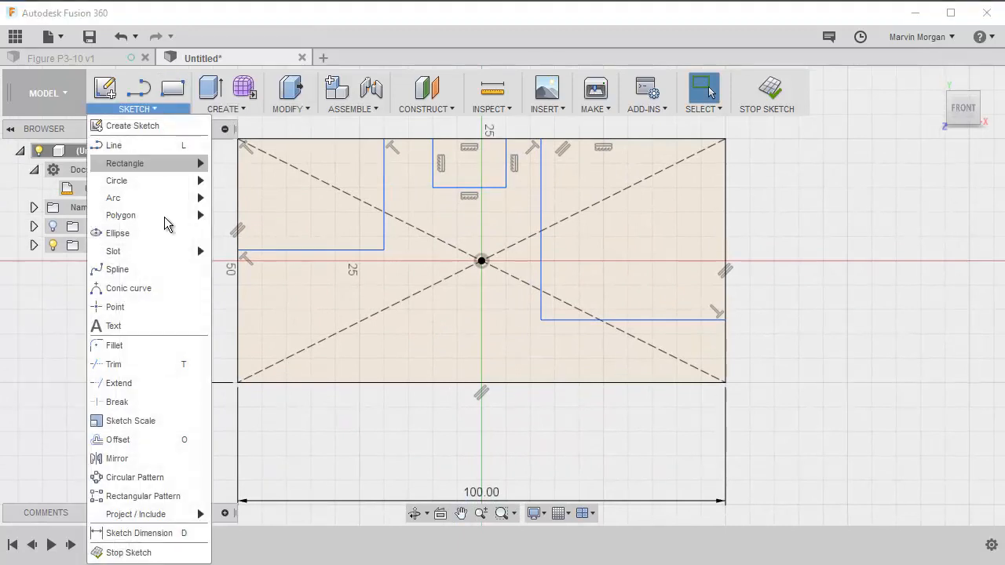
click(170, 534)
middle_drag(321, 318, 377, 309)
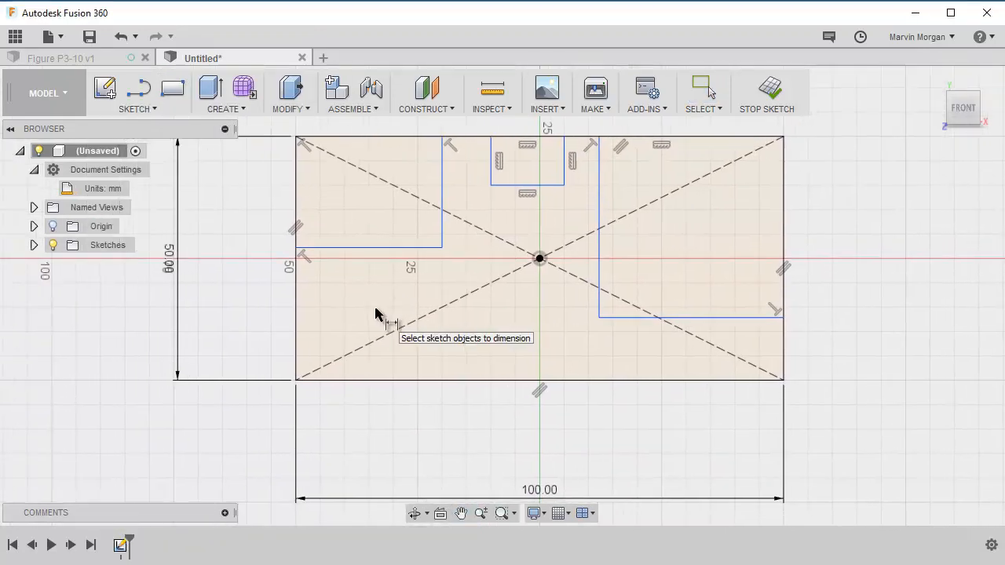
click(348, 249)
click(363, 381)
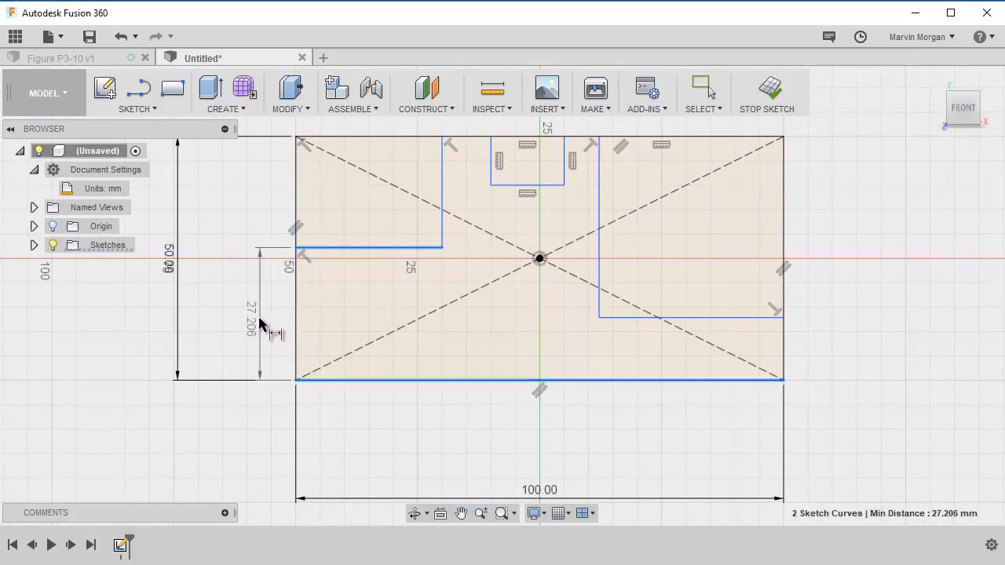
click(260, 319)
text(30)
key(Return)
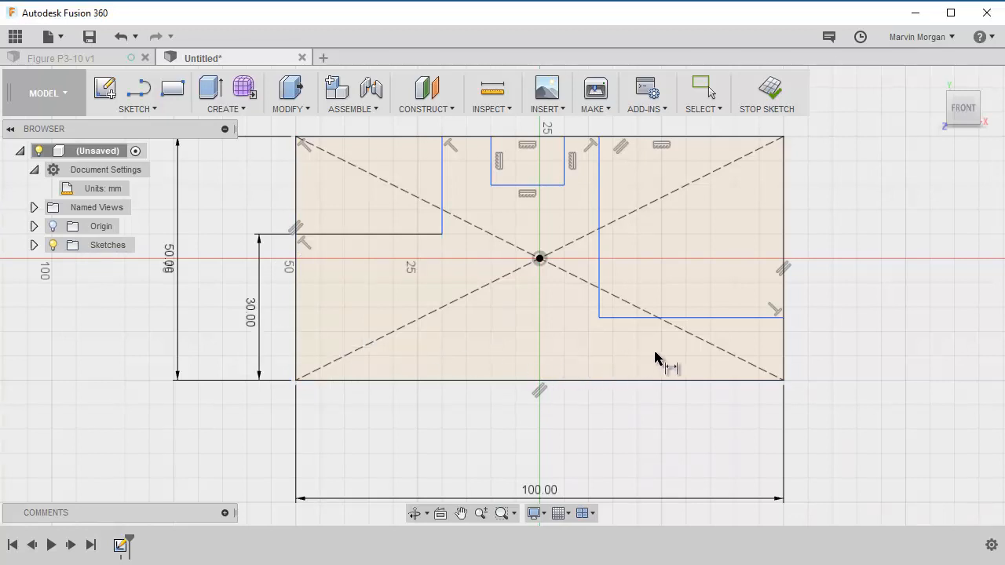
Dimension the right notch's floor at 15 mm above the outer rectangle's bottom edge
click(726, 319)
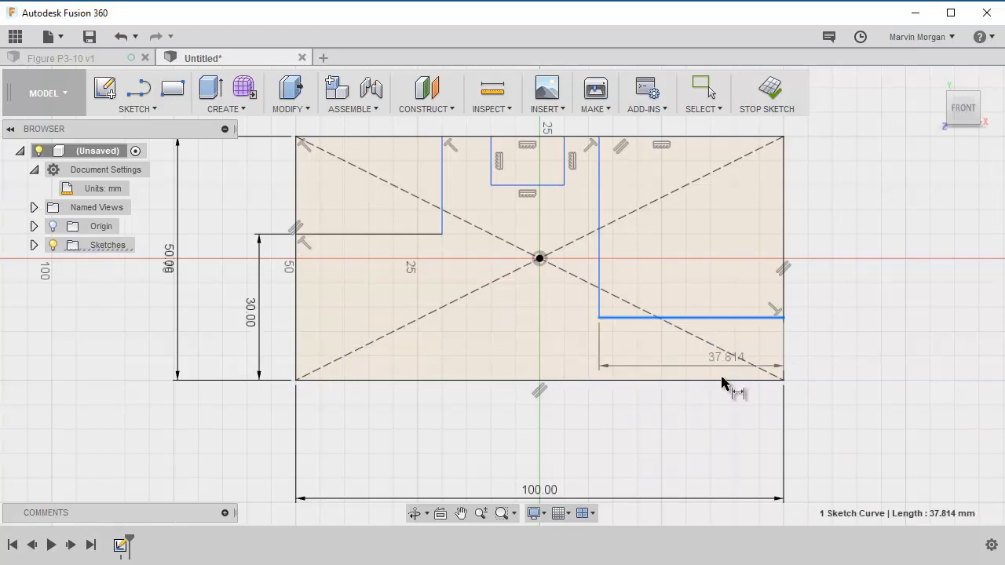
click(721, 382)
click(827, 341)
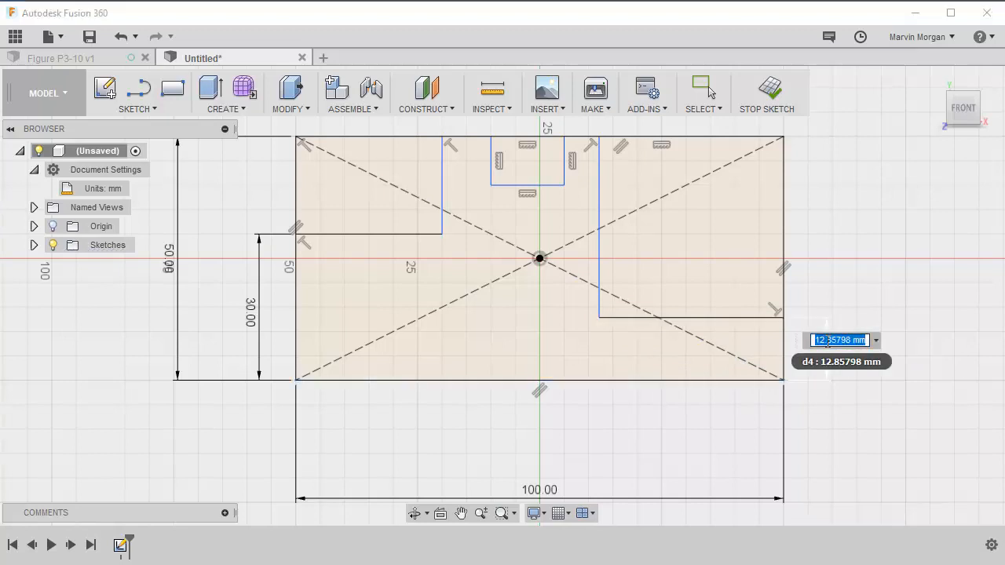
text(15)
key(Return)
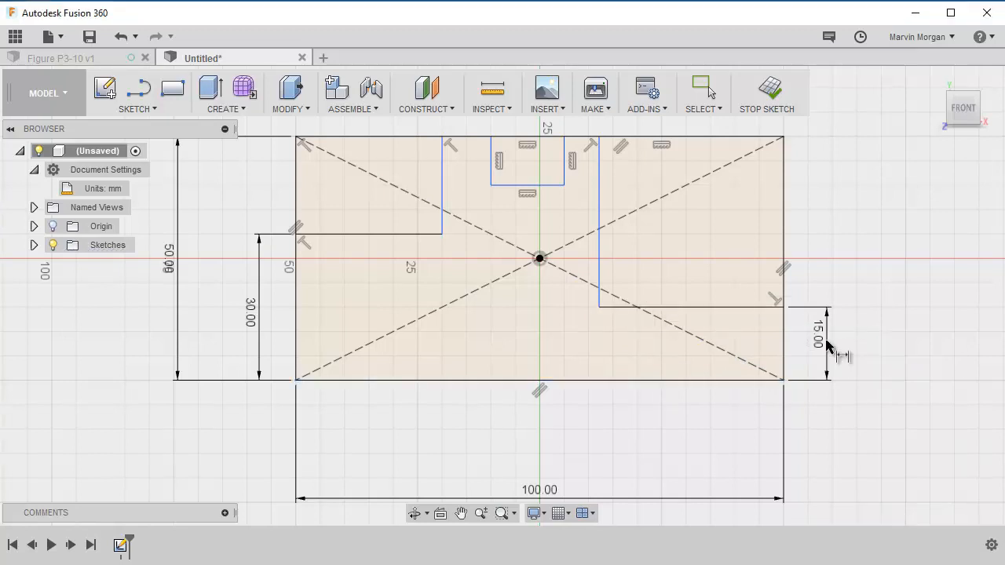
Dimension the right notch's floor width at 30 mm
click(718, 307)
click(709, 286)
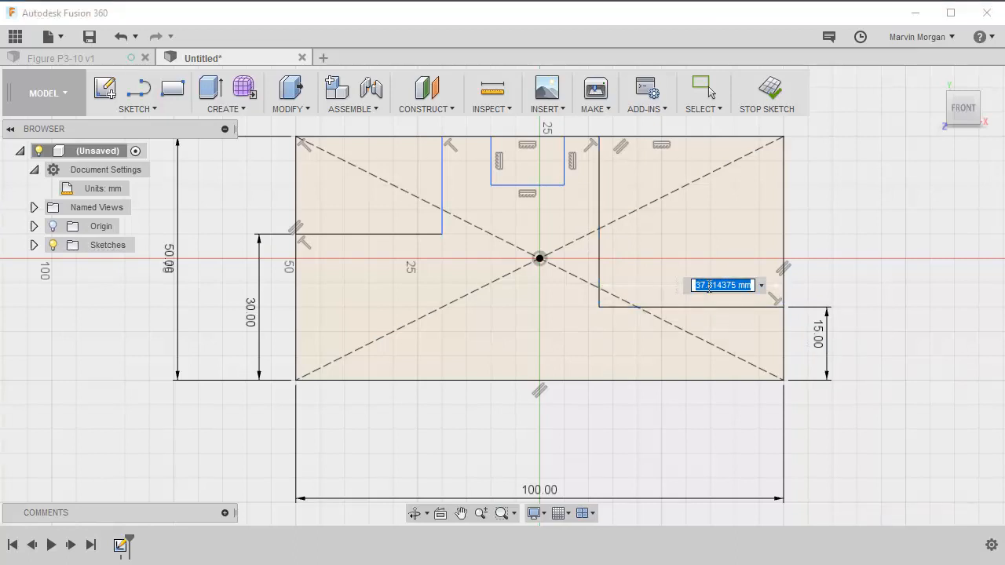
text(30)
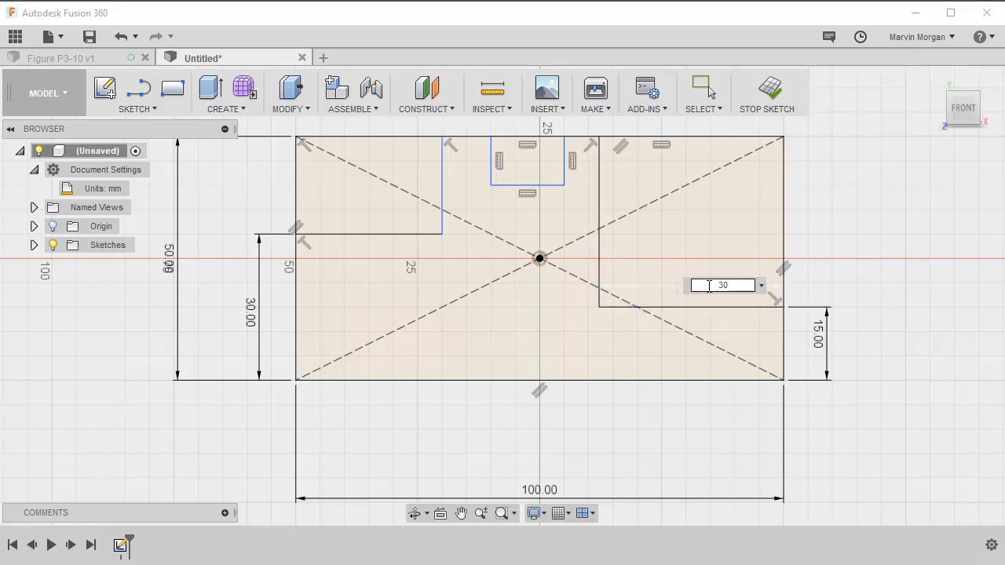
key(Return)
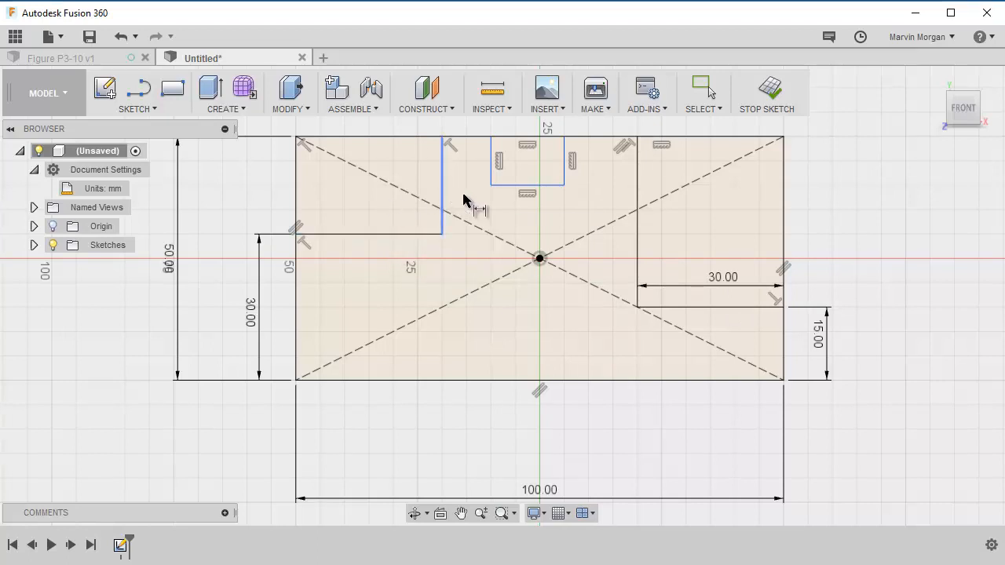
Dimension the distance between the two notches' vertical walls at 40 mm, placed above the profile
middle_drag(463, 200, 467, 314)
click(446, 318)
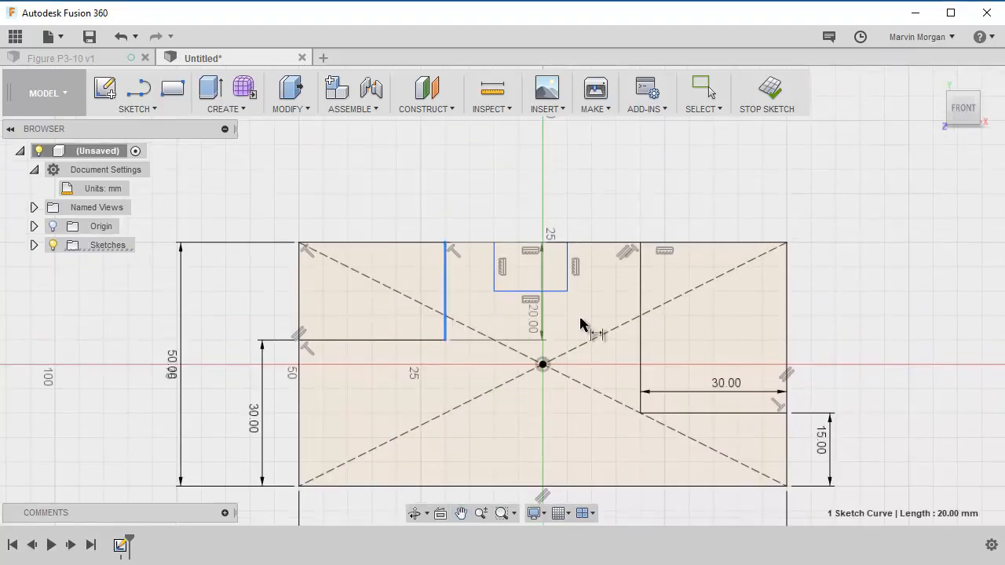
click(640, 322)
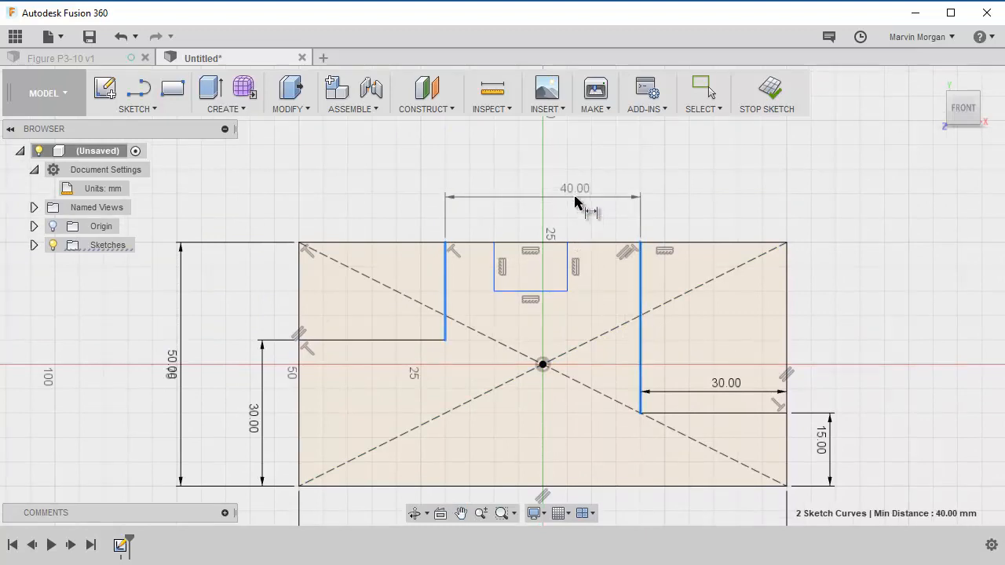
click(575, 200)
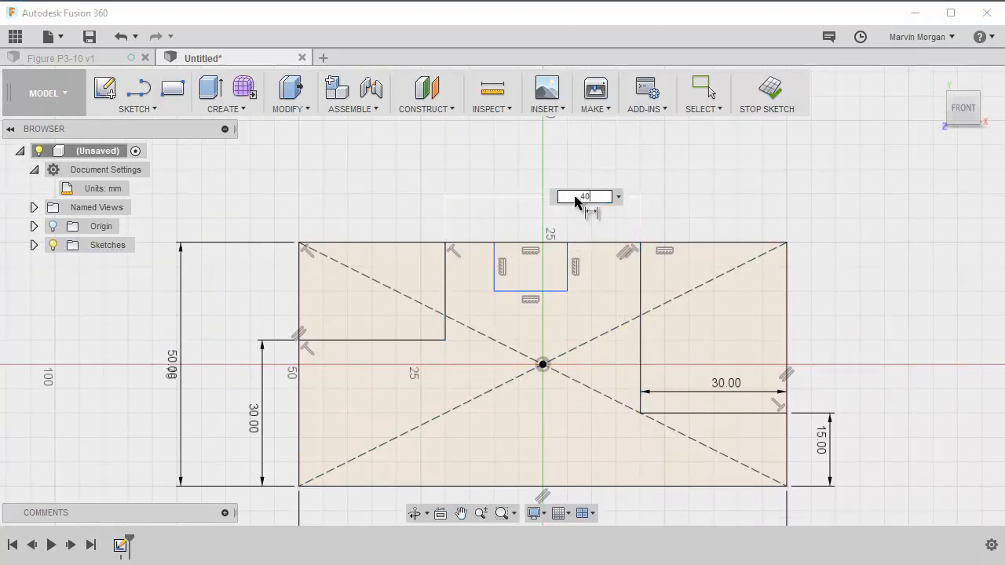
key(Return)
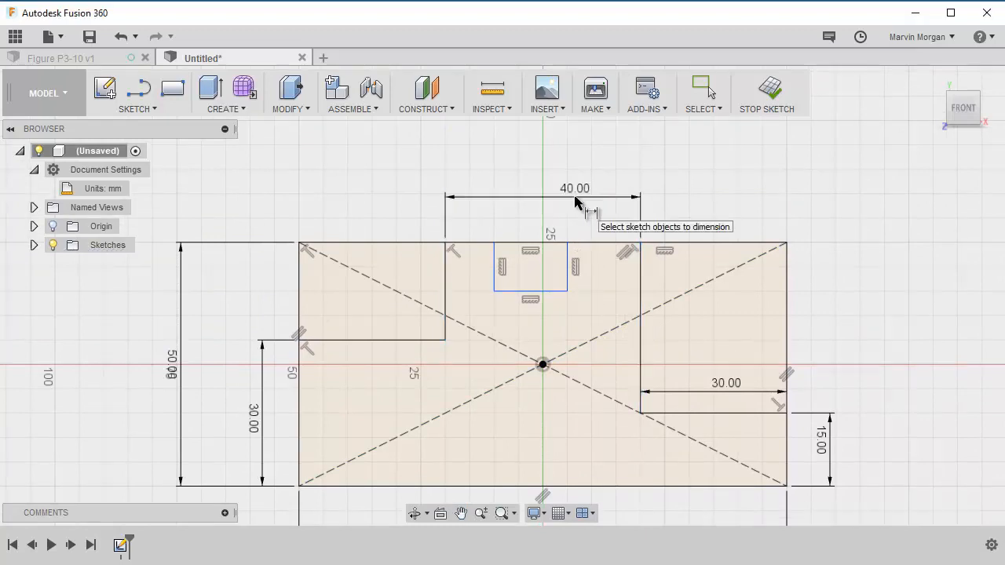
Dimension the gap between the left notch's vertical wall and the small rectangle's left side at 10 mm
click(497, 271)
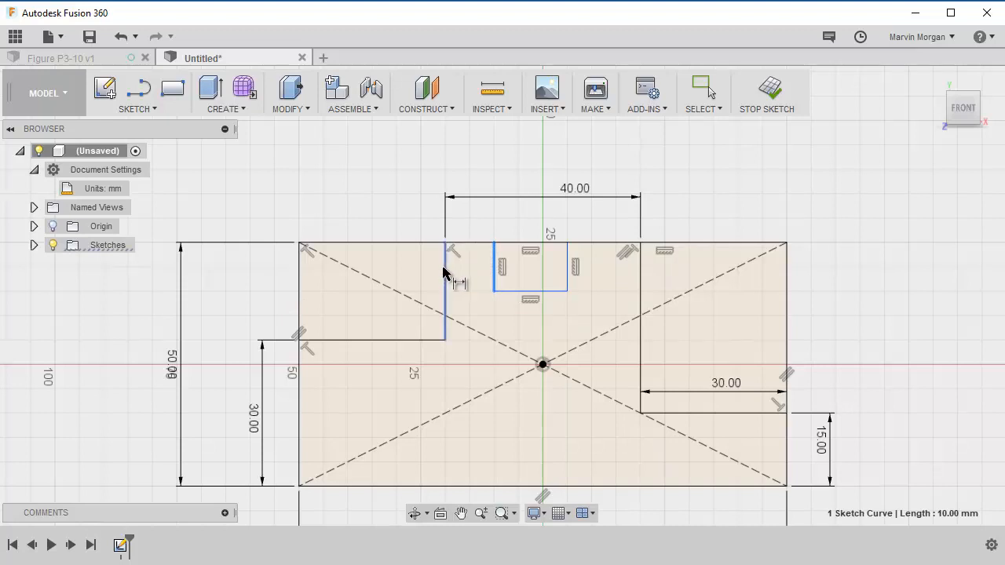
click(446, 271)
click(466, 274)
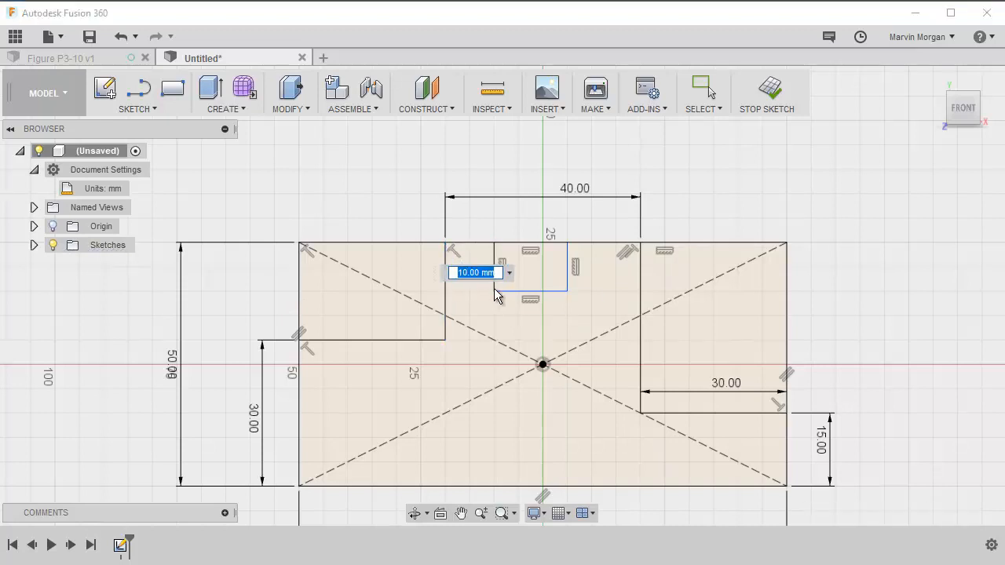
text(10)
key(Return)
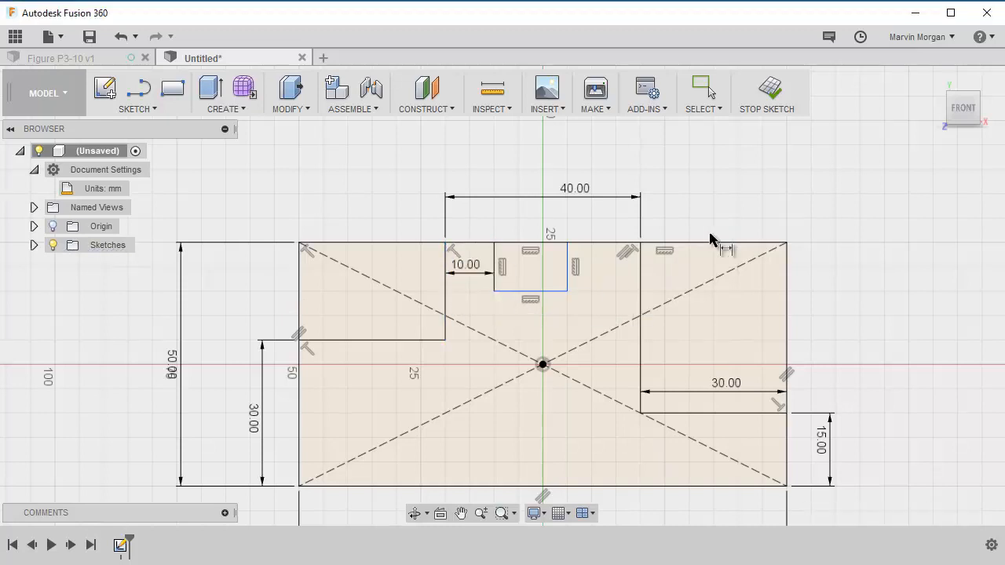
Dimension the gap between the small rectangle's right side and the right notch's vertical wall at 10 mm
click(568, 271)
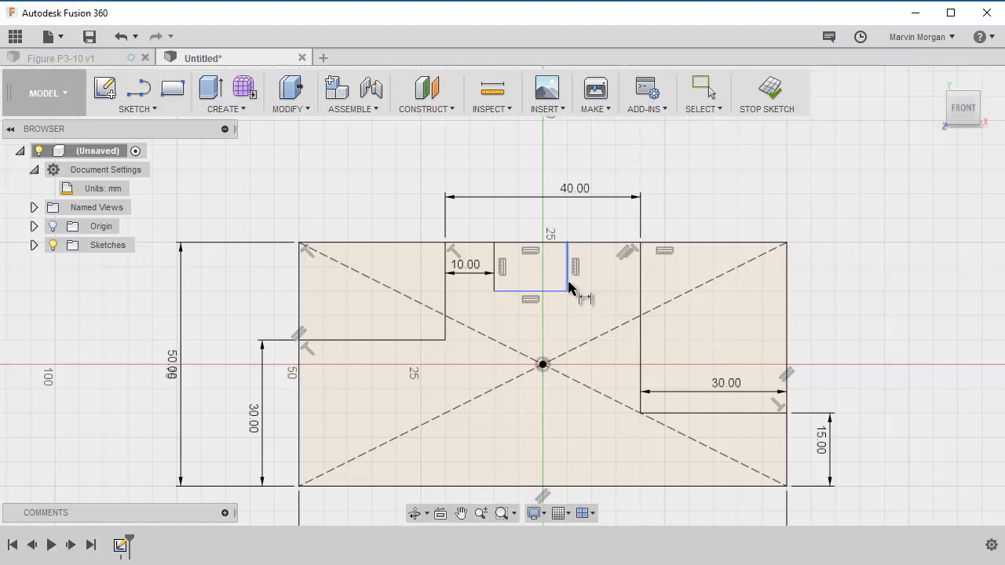
click(641, 279)
click(616, 275)
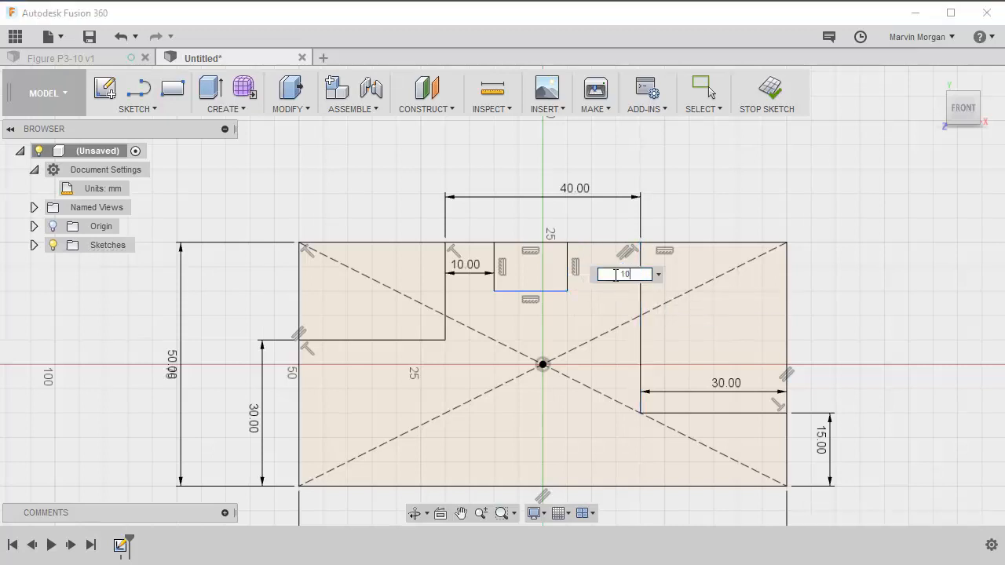
key(Return)
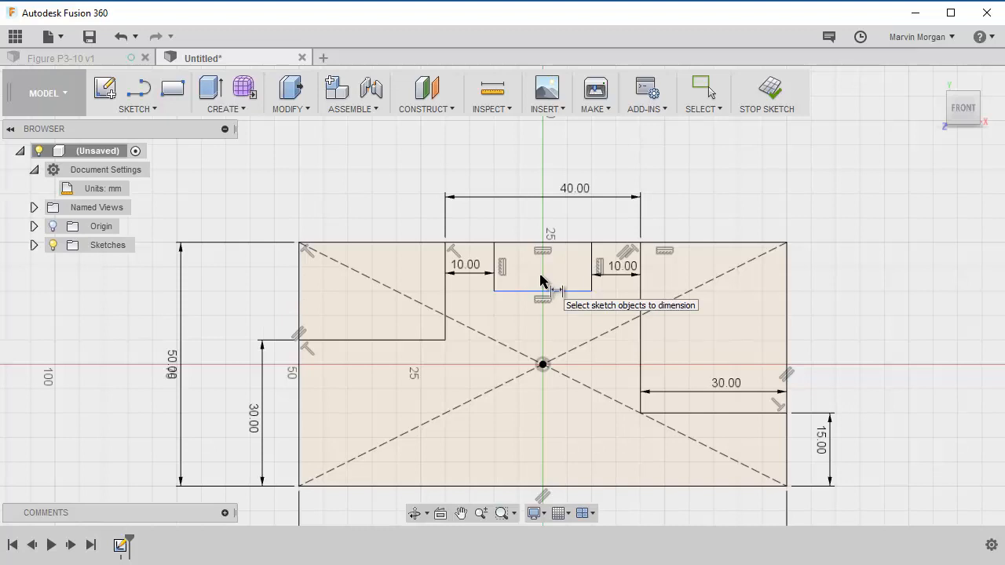
Dimension the small rectangle's depth from the top edge at 15 mm
click(532, 244)
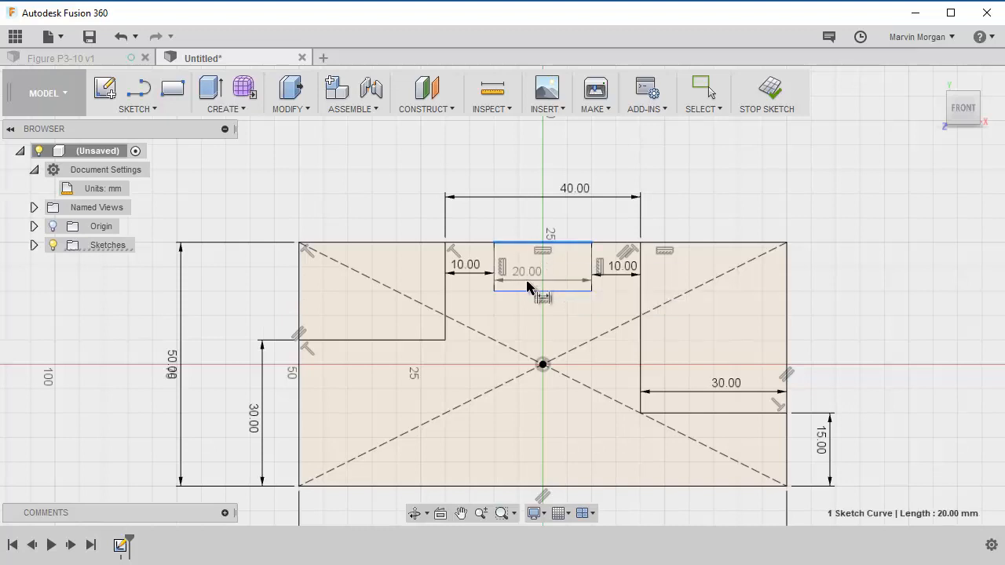
click(526, 292)
click(530, 274)
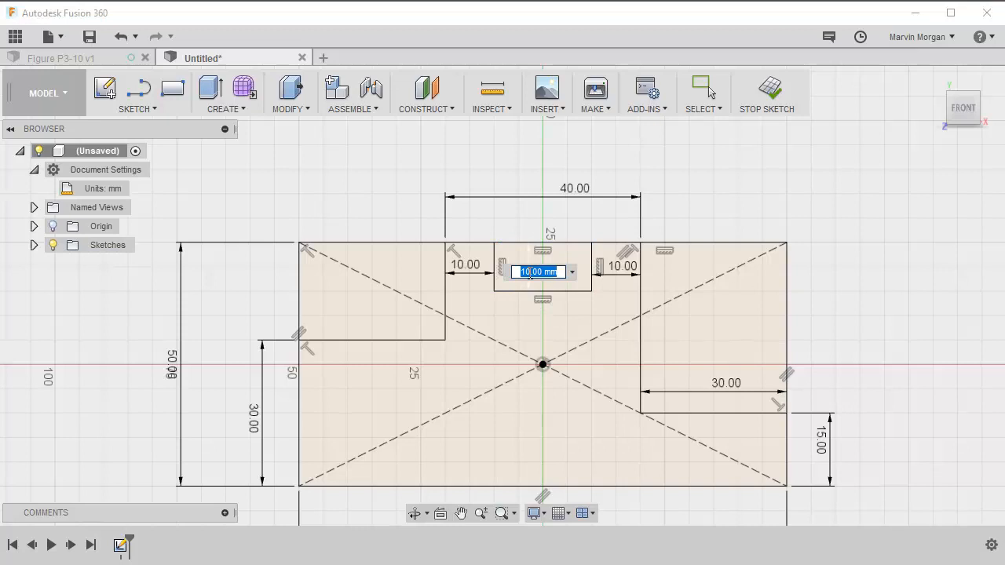
text(15)
key(Return)
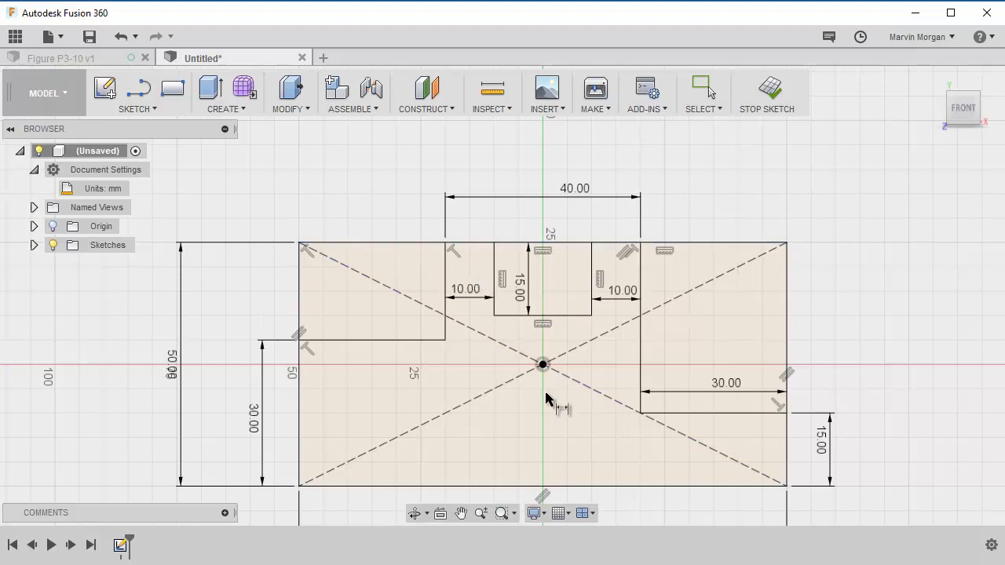
Trim the outer rectangle's top and side segments around both upper corner notches and finish the sketch
middle_drag(550, 398, 513, 386)
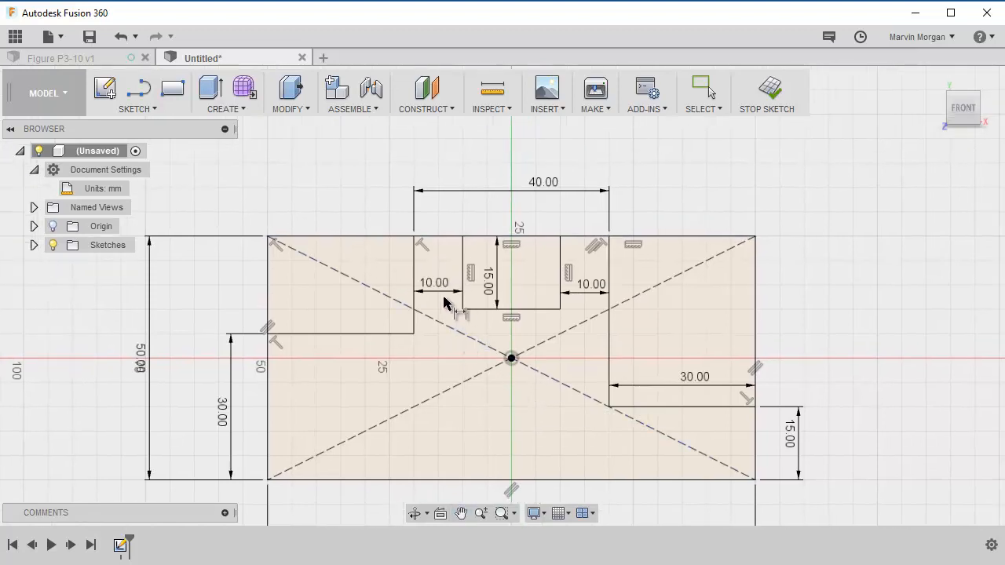
click(172, 111)
click(132, 364)
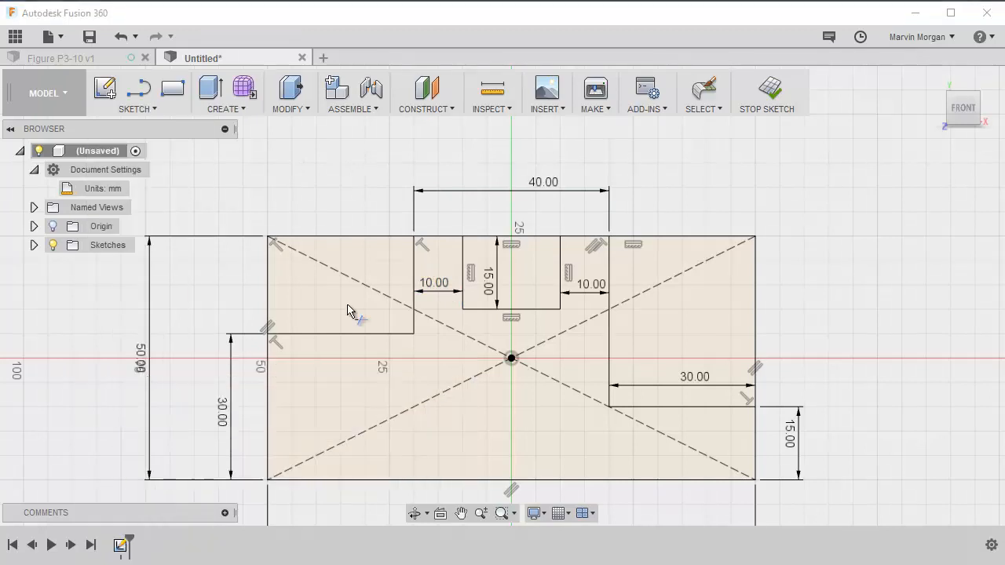
click(375, 241)
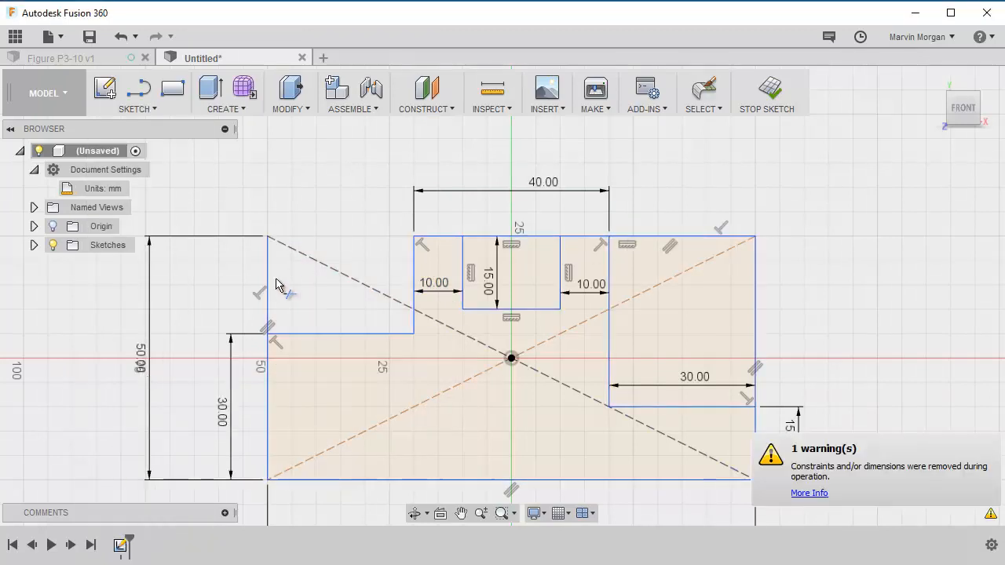
click(267, 292)
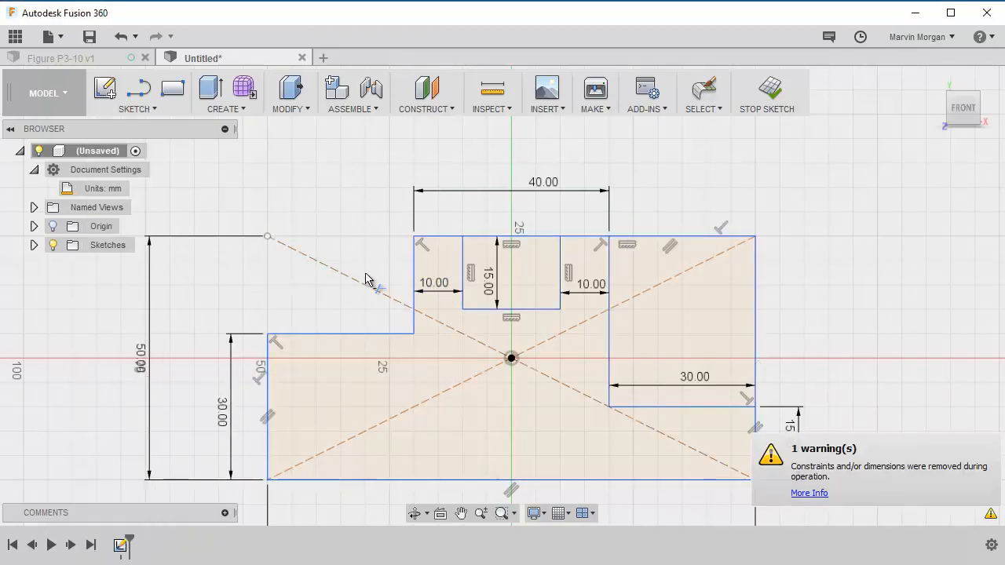
click(674, 237)
click(759, 299)
mouse_move(828, 283)
middle_down()
mouse_move(788, 217)
mouse_move(781, 246)
middle_up()
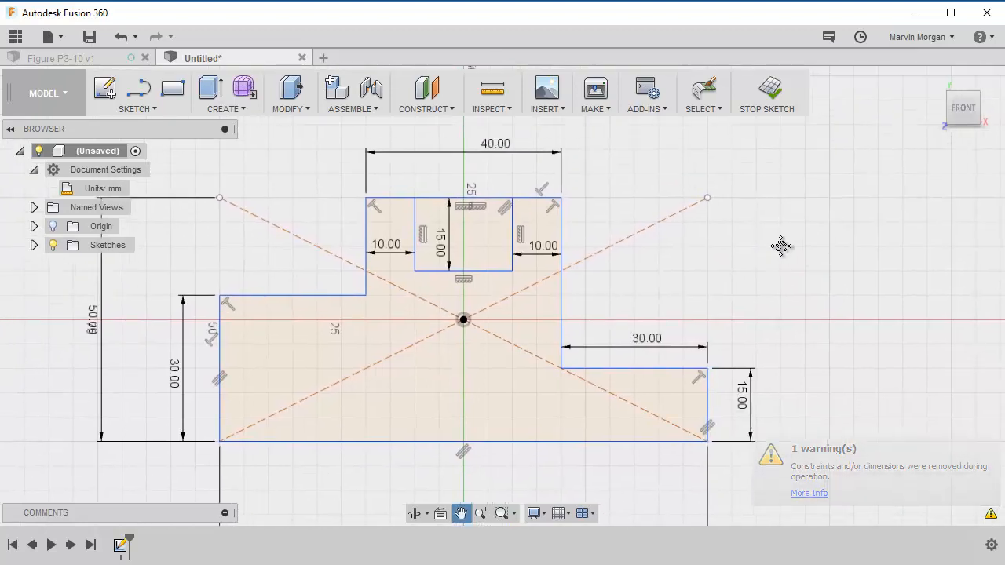
click(771, 93)
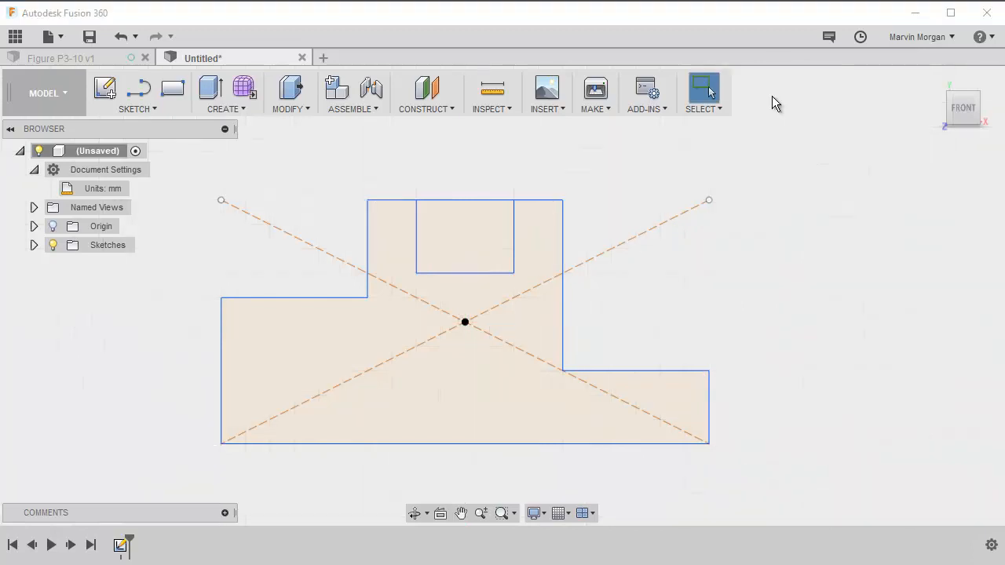
Extrude the stepped profile together with the small rectangle by -50 mm as a new body
click(979, 101)
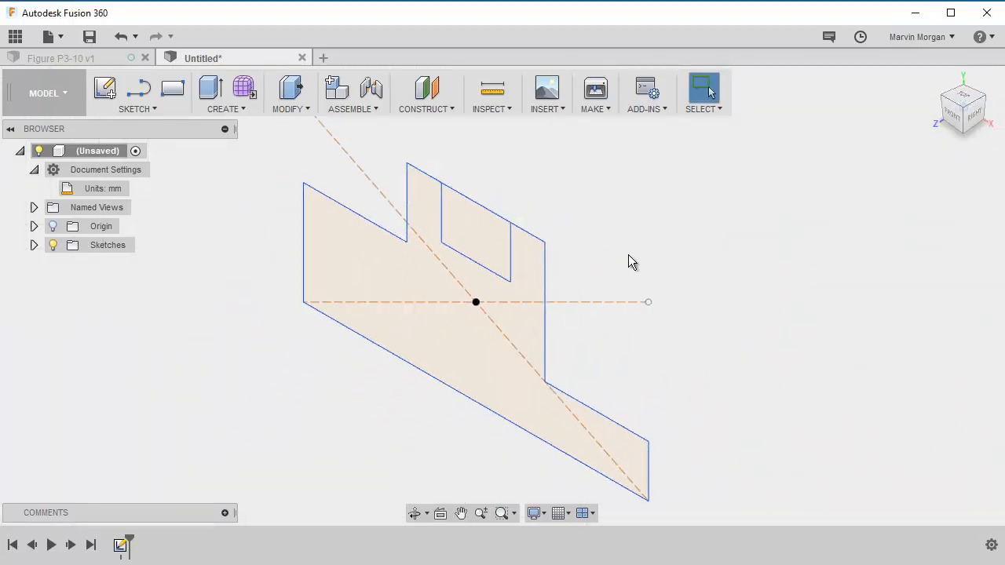
middle_drag(628, 262, 589, 314)
middle_drag(628, 273, 602, 242)
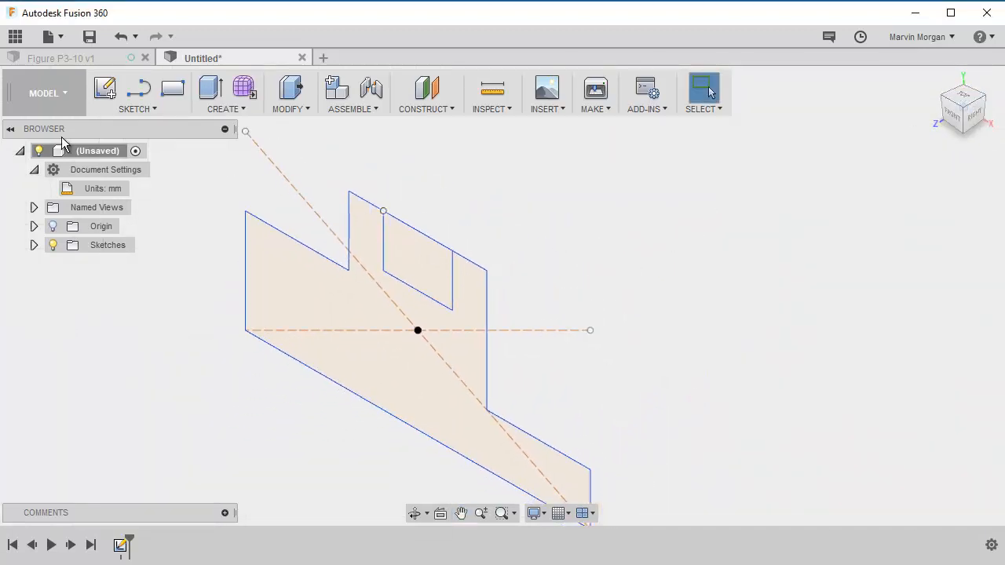
click(212, 90)
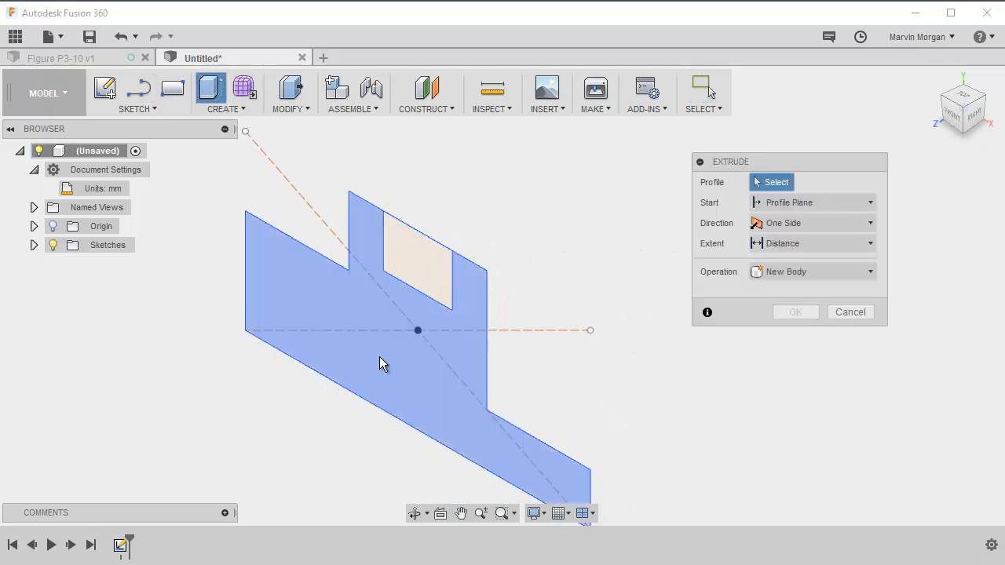
click(410, 262)
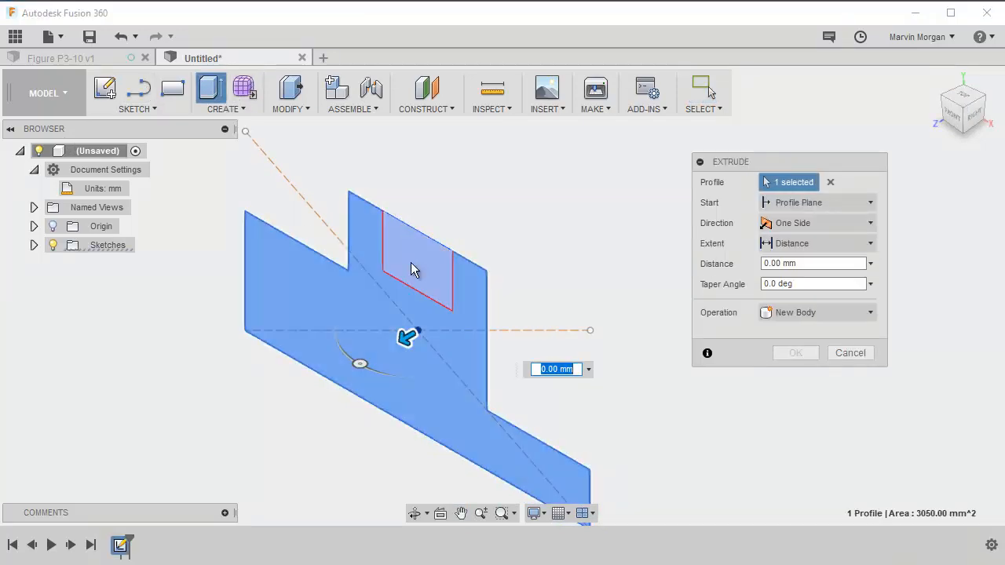
click(428, 314)
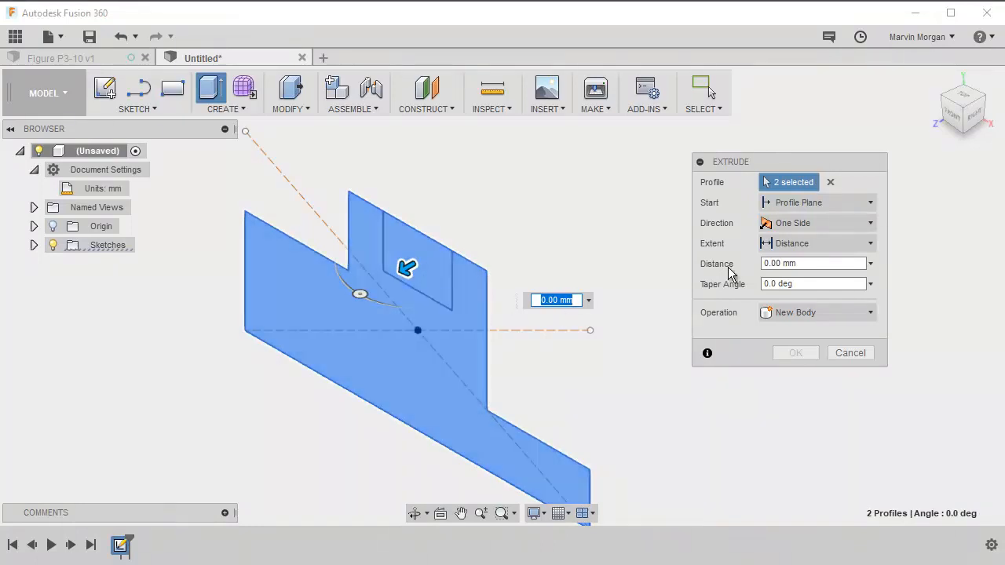
click(803, 263)
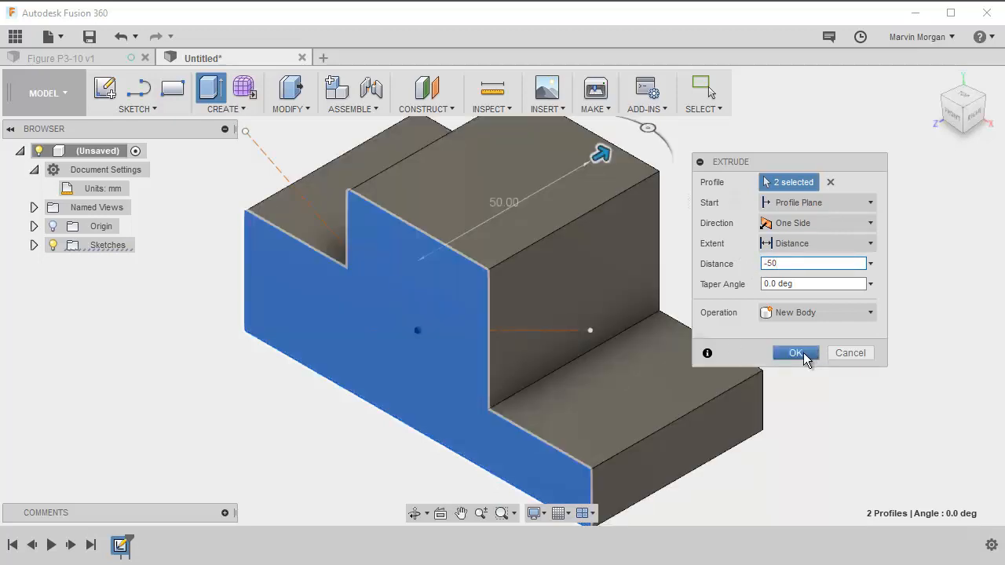
click(795, 353)
Start a sketch on the top face of the low right step and place a sketch point near the face's centre
middle_drag(803, 353, 791, 375)
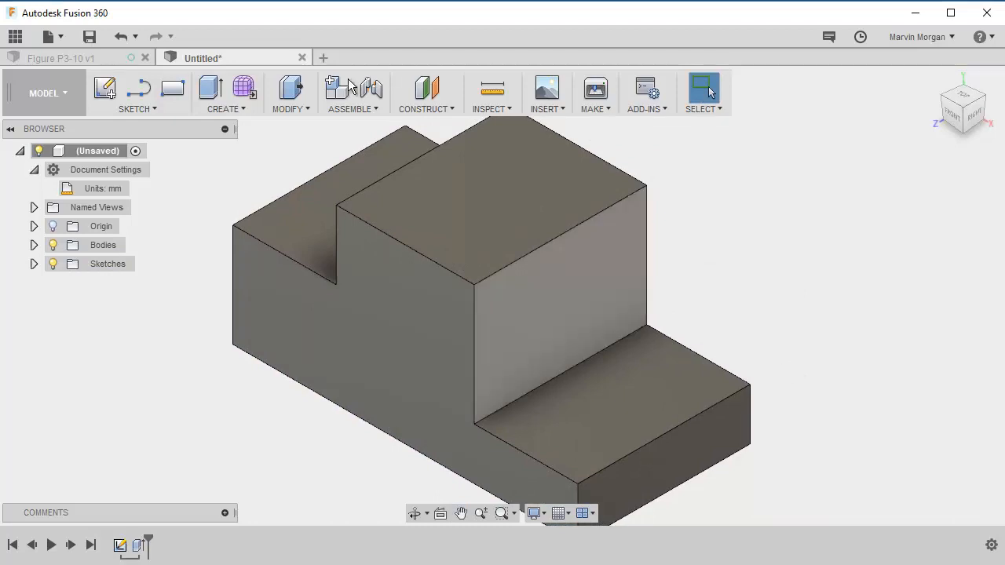
middle_drag(336, 232, 350, 279)
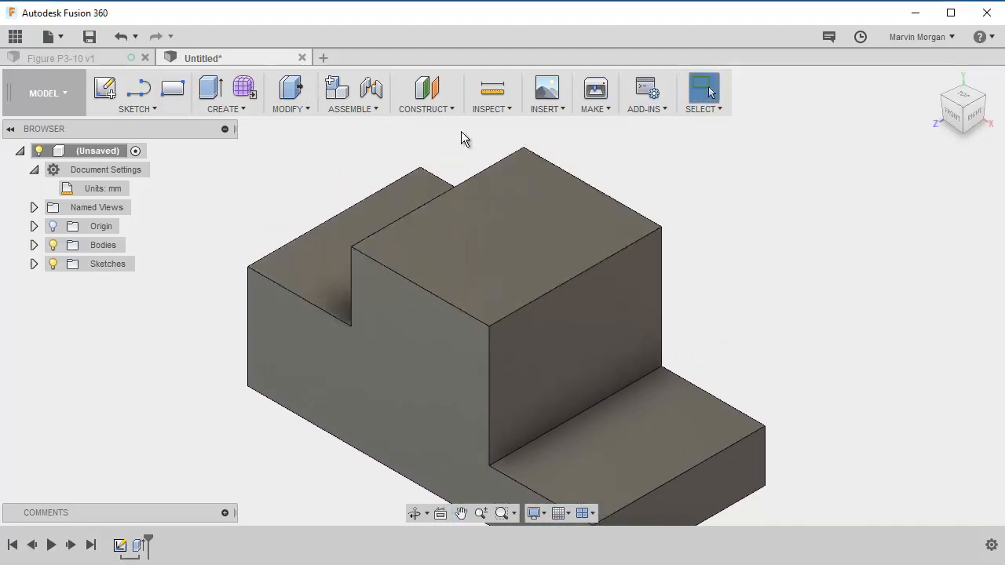
click(106, 89)
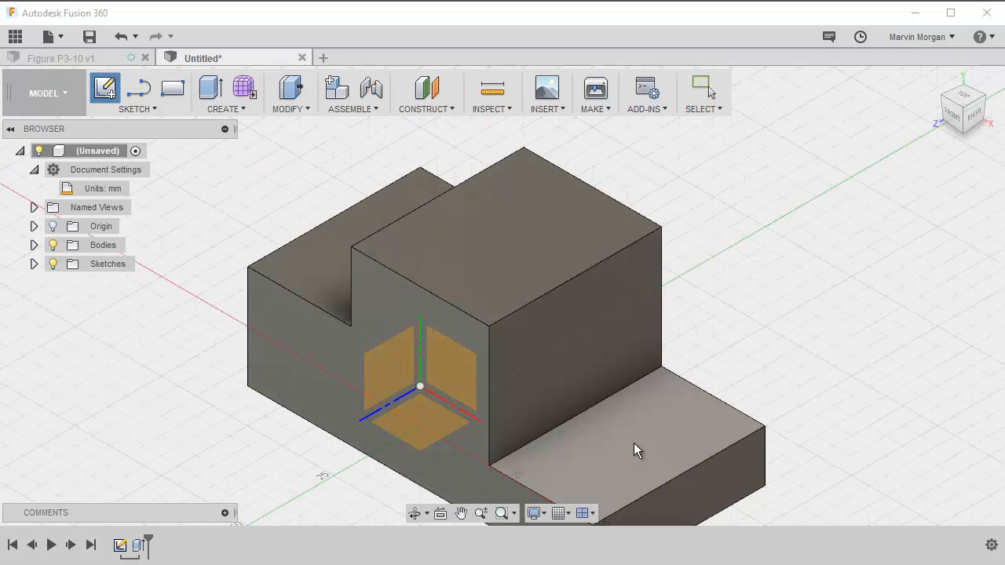
middle_drag(634, 443, 544, 318)
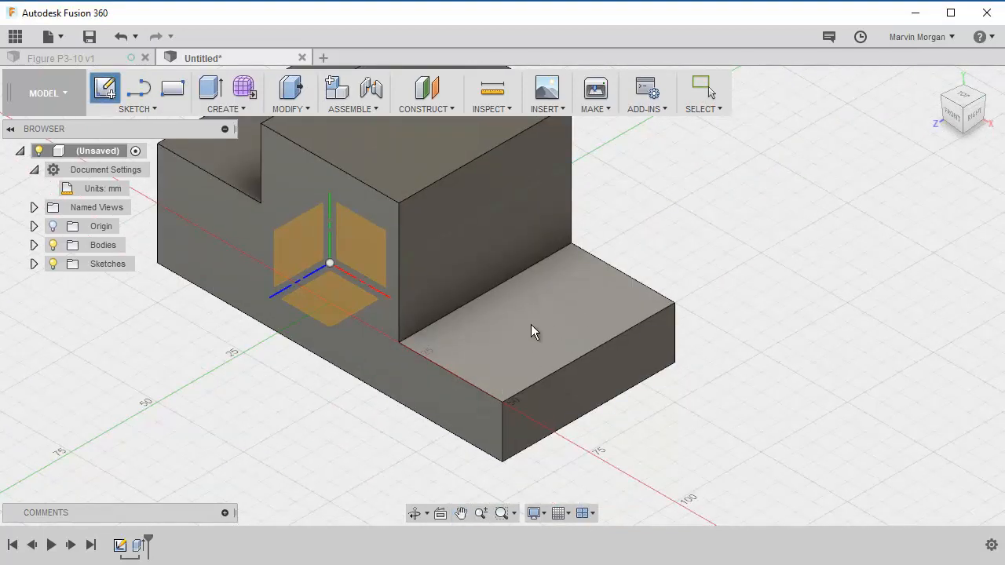
click(532, 325)
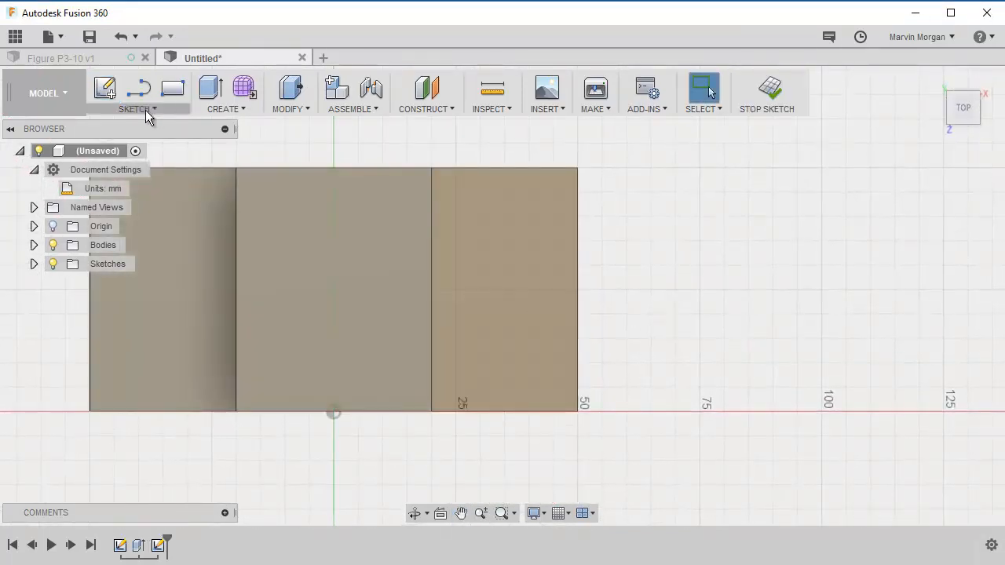
click(145, 110)
click(128, 322)
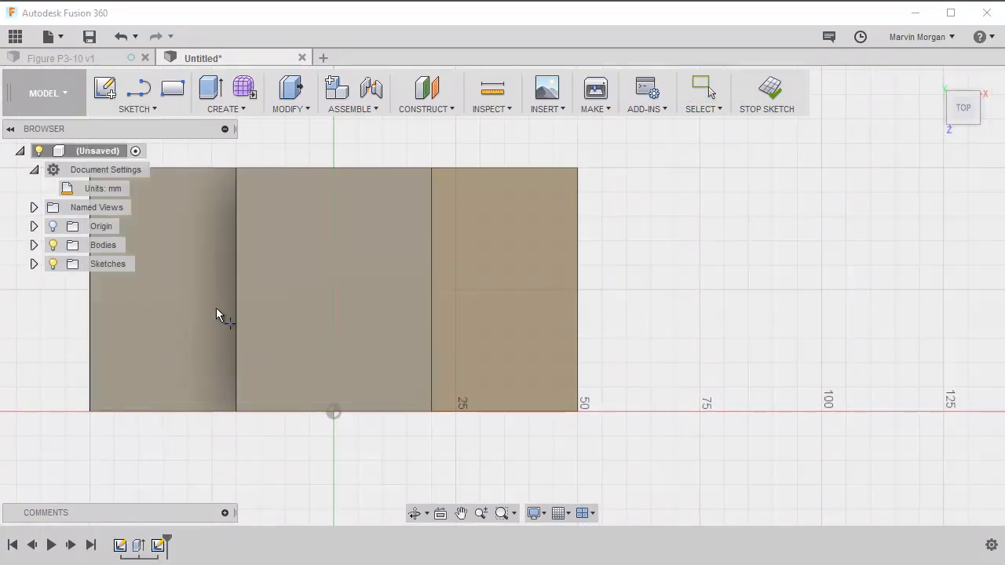
click(505, 290)
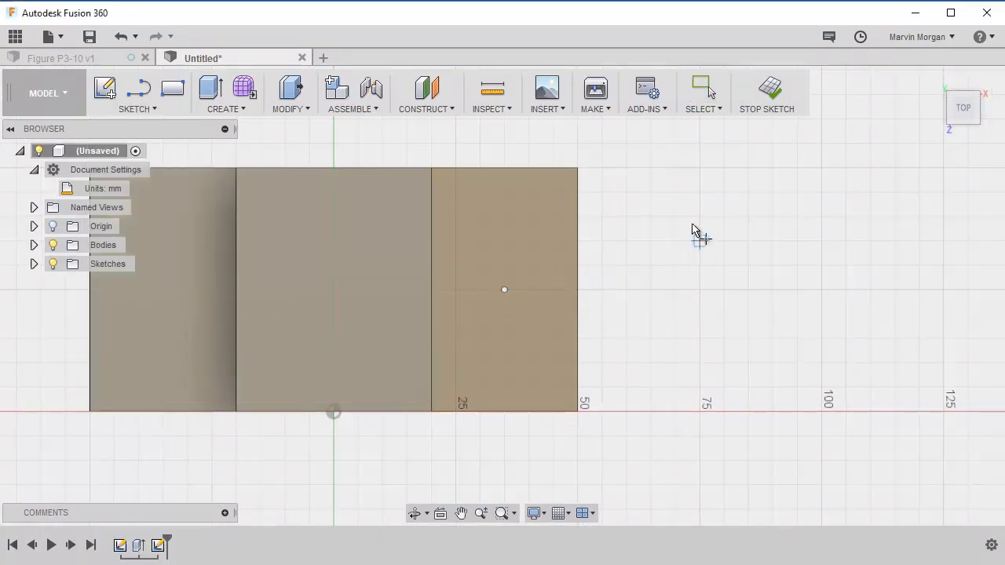
Dimension the sketch point on the low right step at 25 mm from the face's back edge
click(148, 110)
click(163, 534)
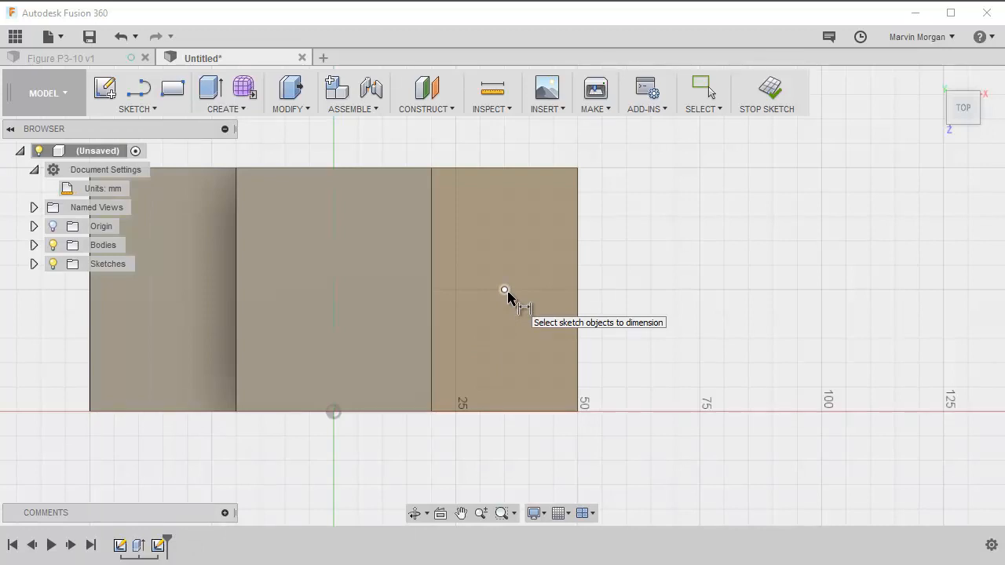
click(506, 290)
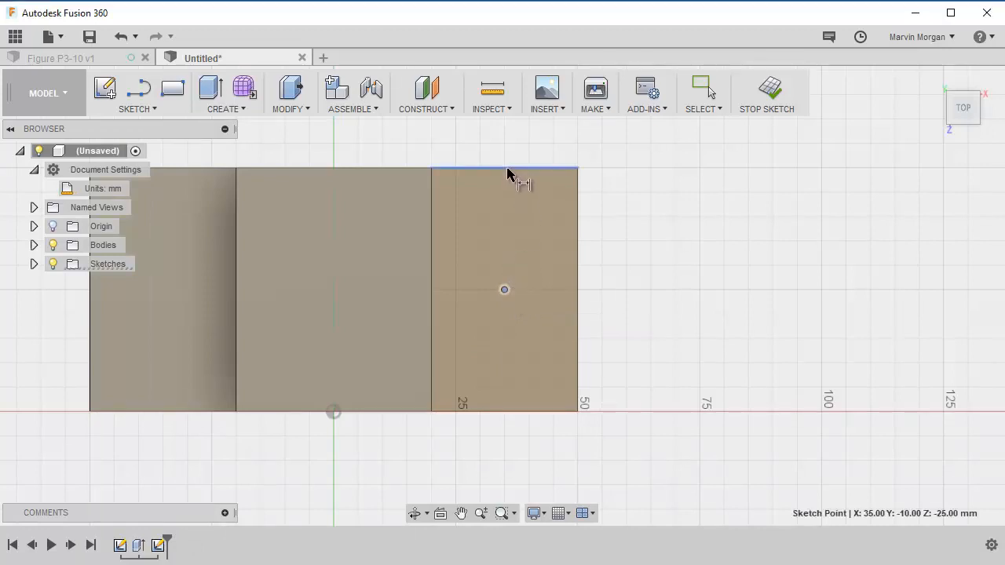
click(507, 174)
click(509, 209)
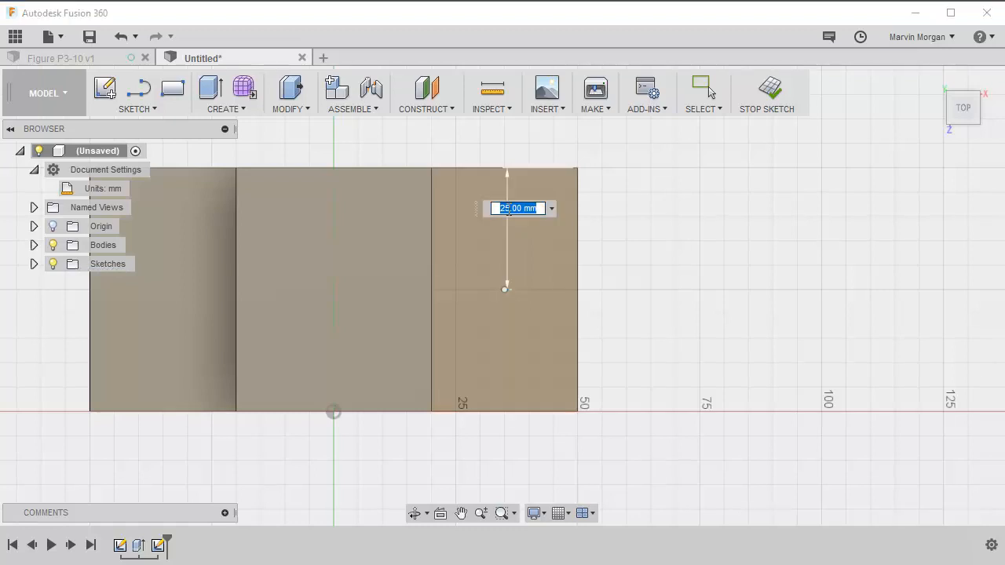
key(Return)
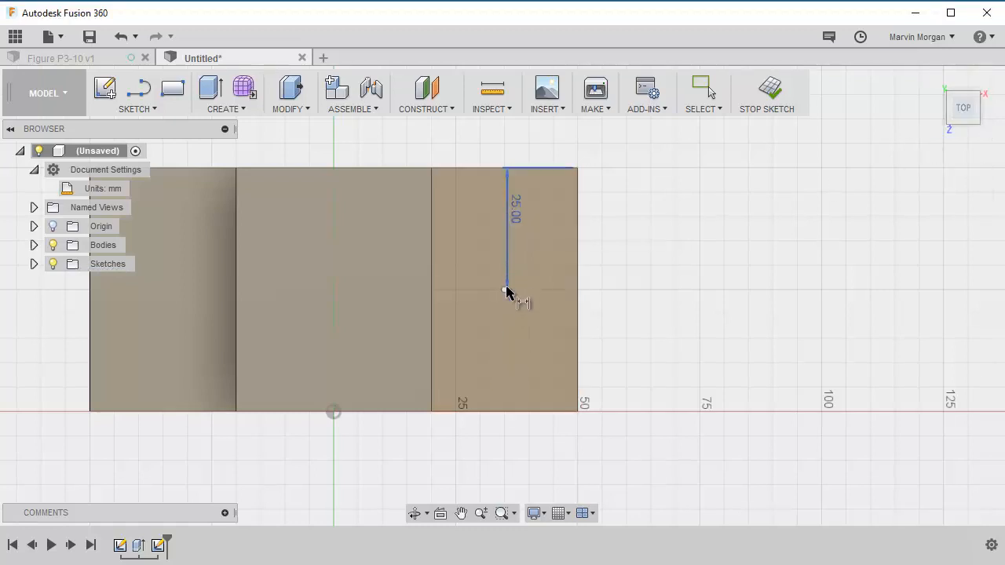
Dimension the same point at 15 mm from the block's right outer edge and finish the sketch
click(505, 291)
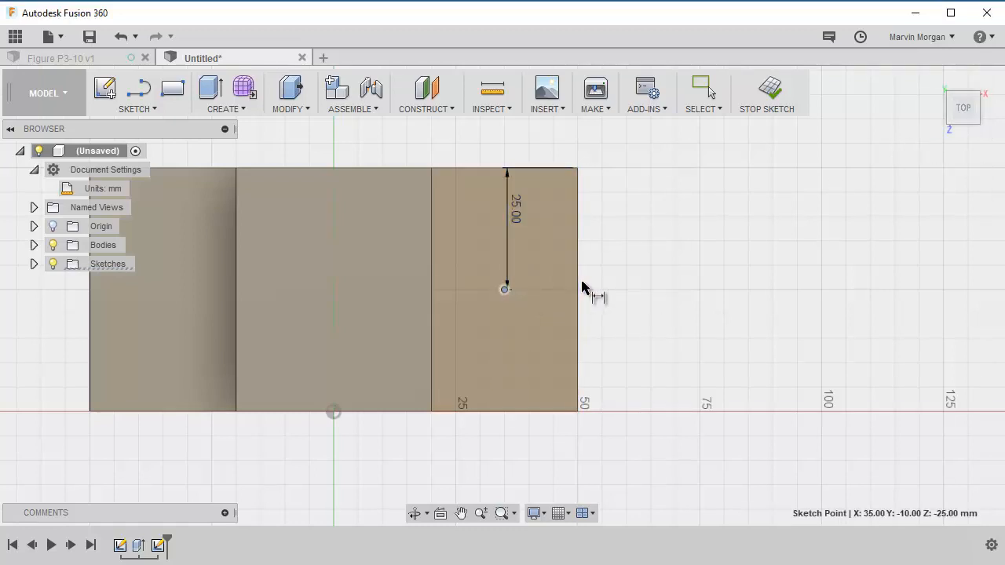
click(578, 289)
click(538, 306)
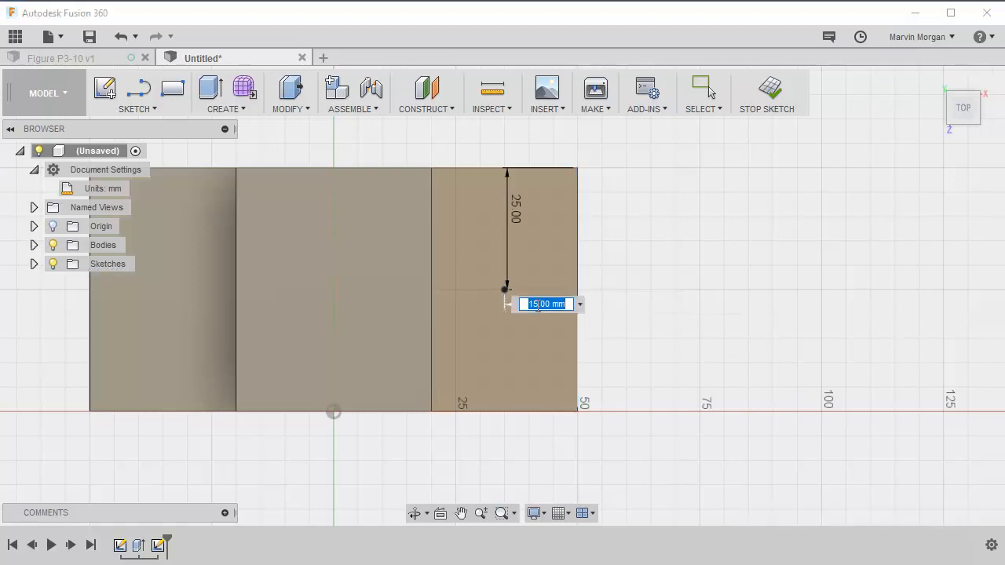
key(Return)
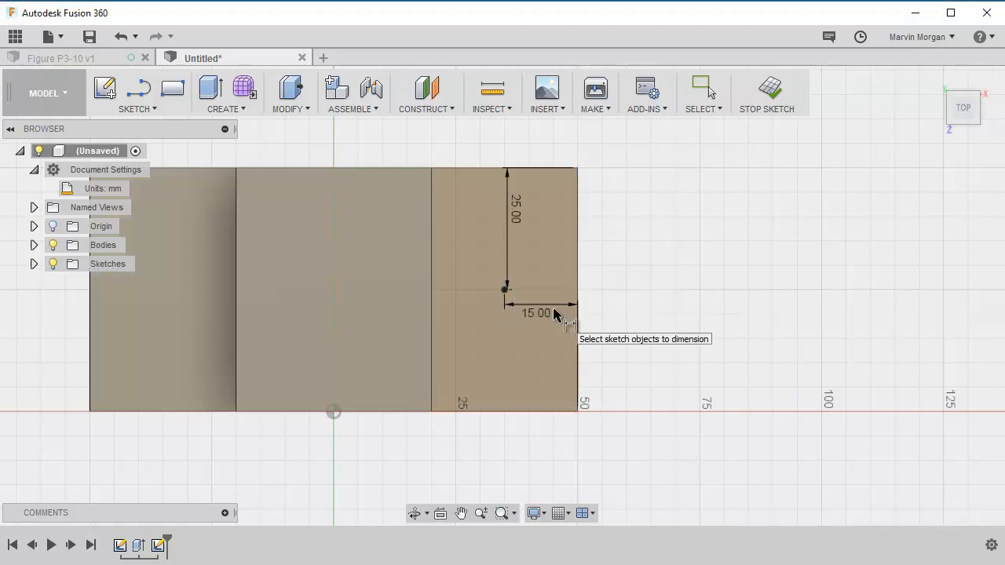
middle_drag(352, 233, 476, 233)
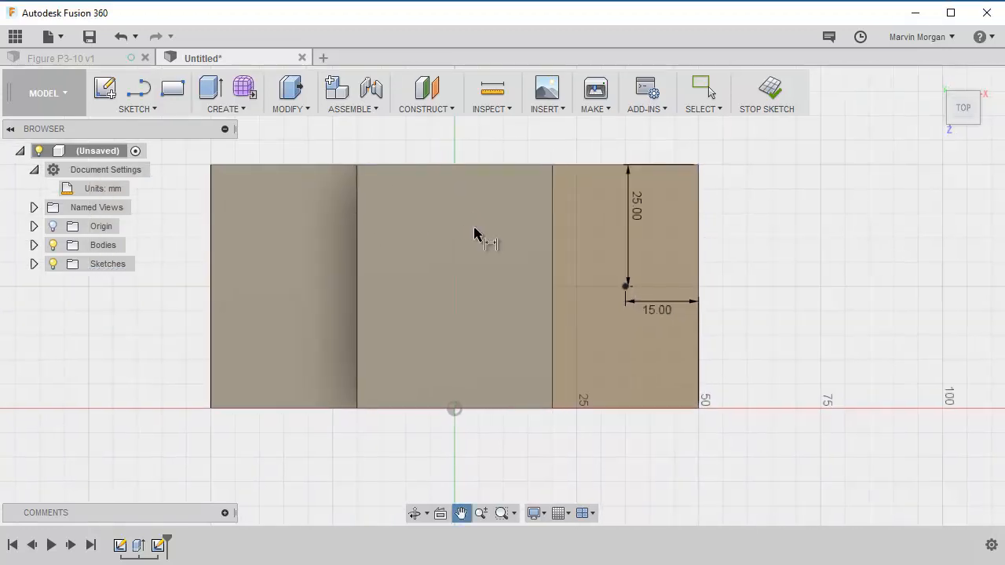
click(772, 97)
Start a sketch on the top face of the raised middle block and place a sketch point at the face's centre
mouse_move(451, 280)
middle_down()
mouse_move(548, 447)
mouse_move(580, 543)
middle_up()
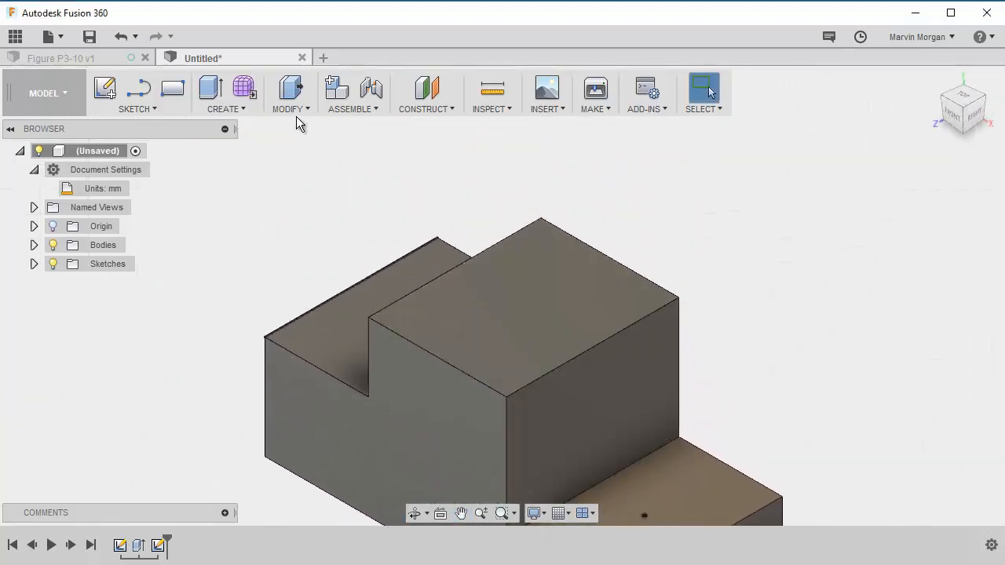
click(110, 91)
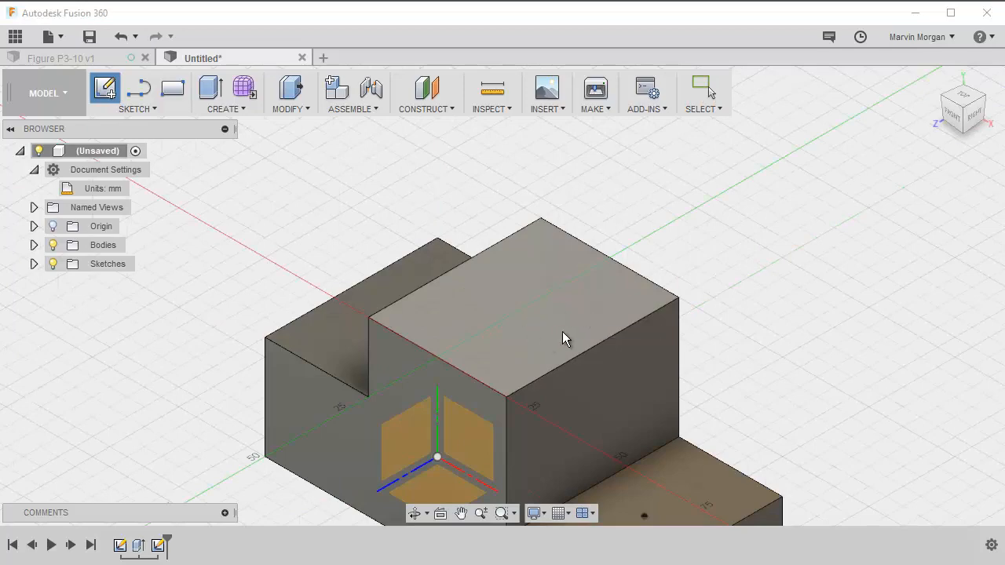
click(562, 331)
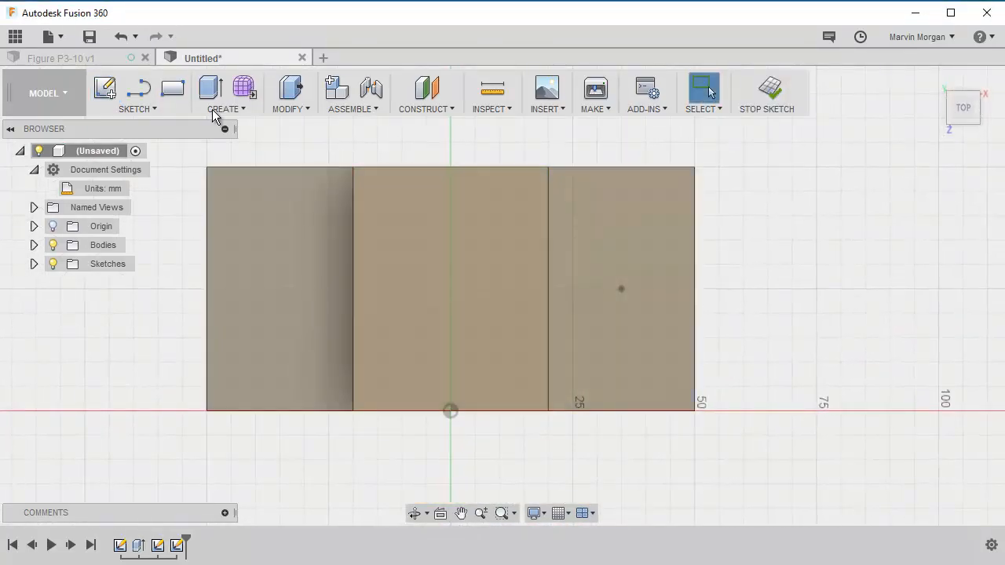
click(138, 109)
click(135, 306)
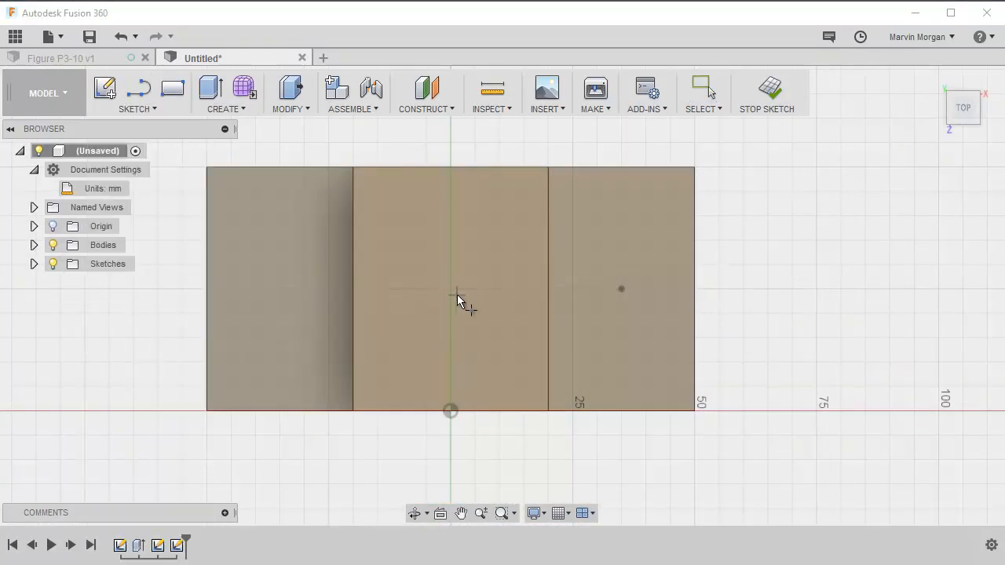
click(450, 289)
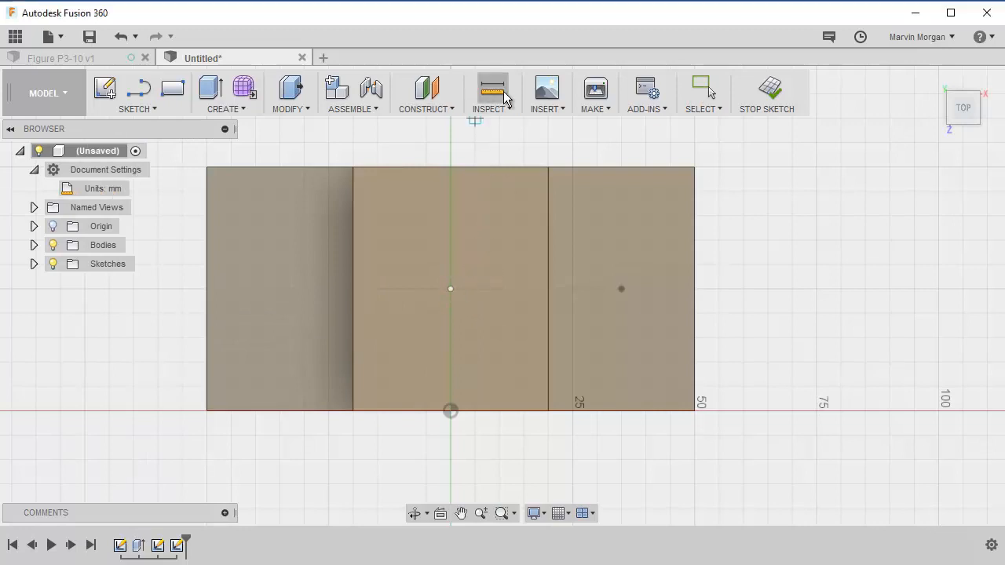
Dimension the middle block's sketch point at 25 mm from the top face's back edge
click(161, 112)
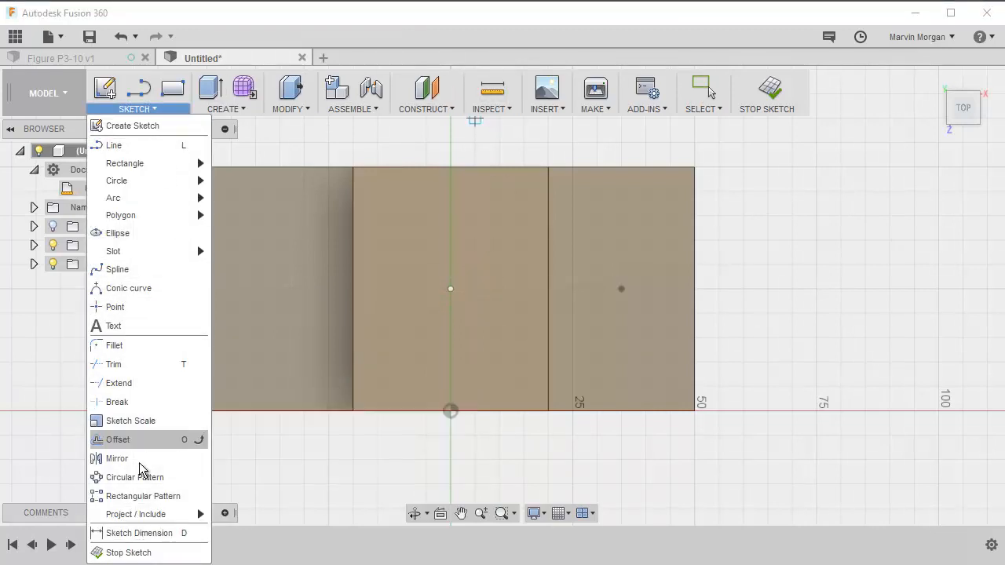
click(137, 533)
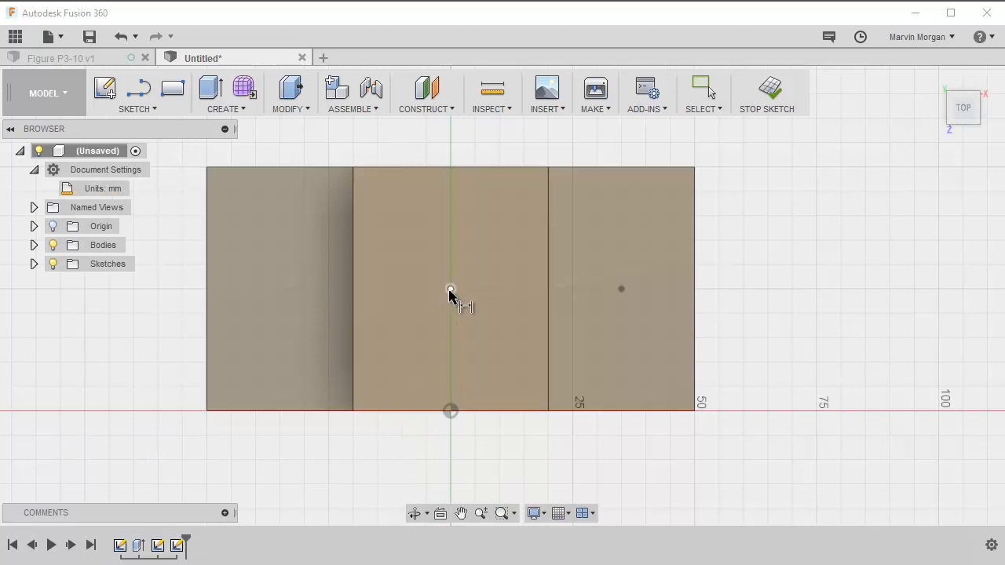
click(450, 289)
click(460, 168)
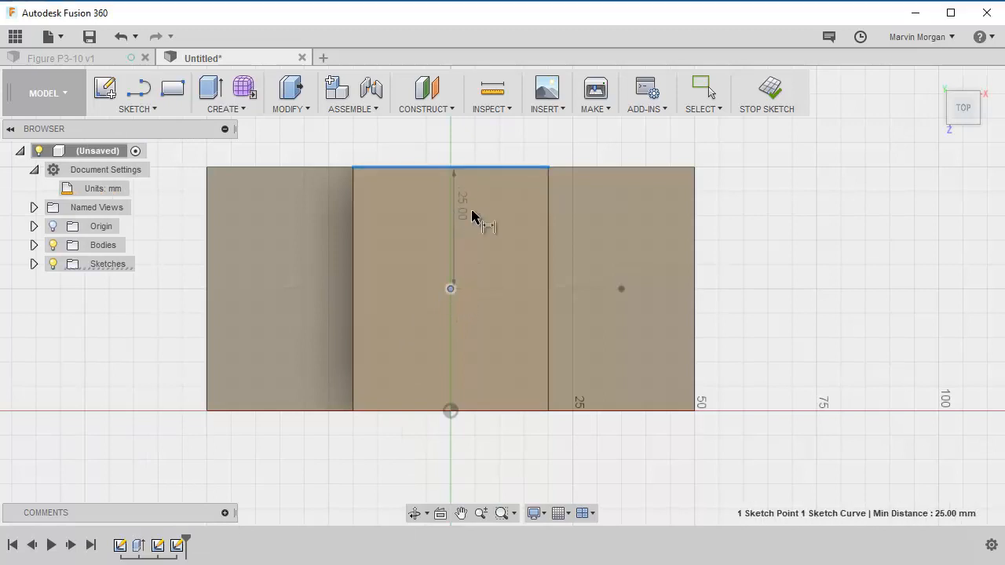
click(472, 215)
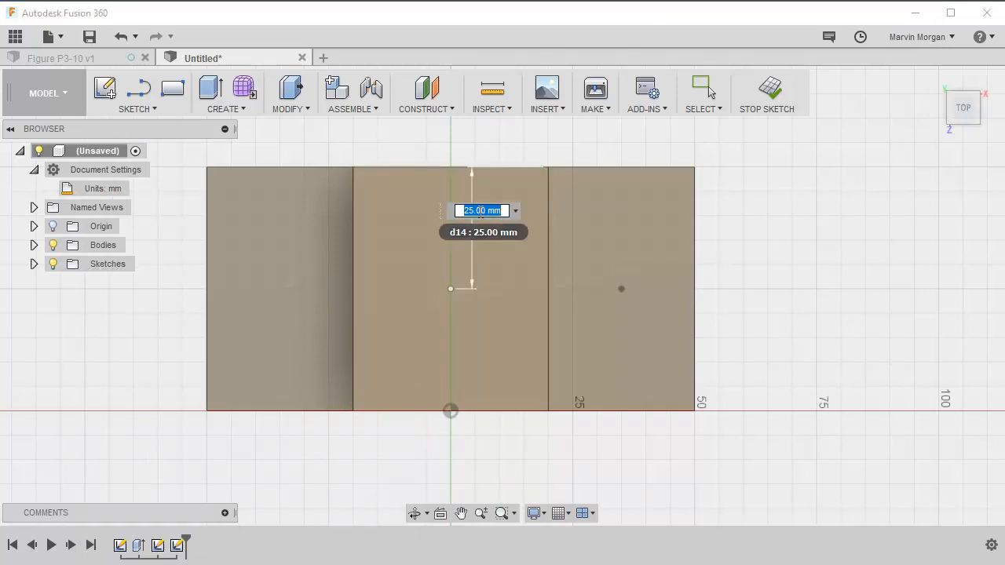
text(25)
key(Return)
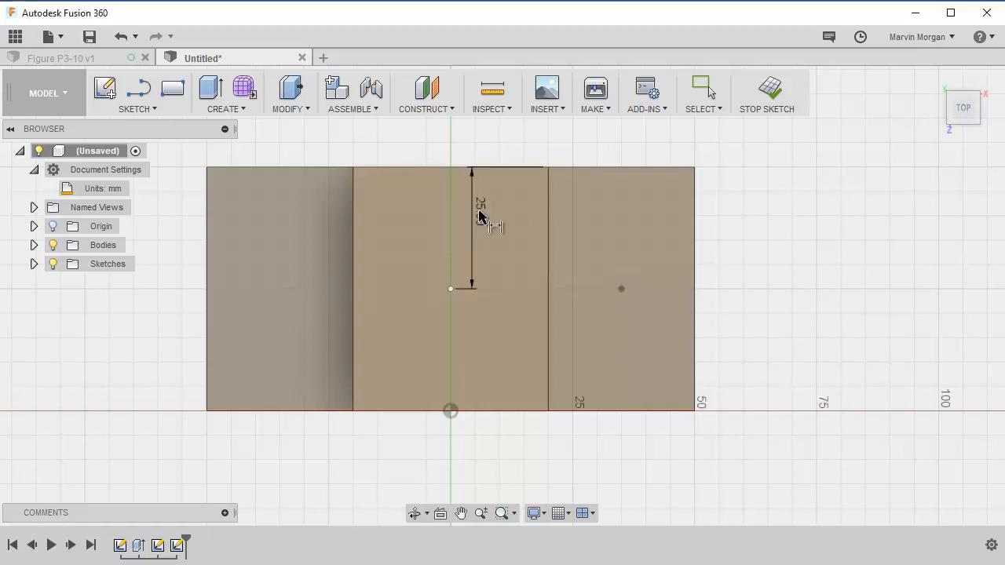
Dimension the middle point at 20 mm from the raised face's right edge and finish the sketch
click(451, 290)
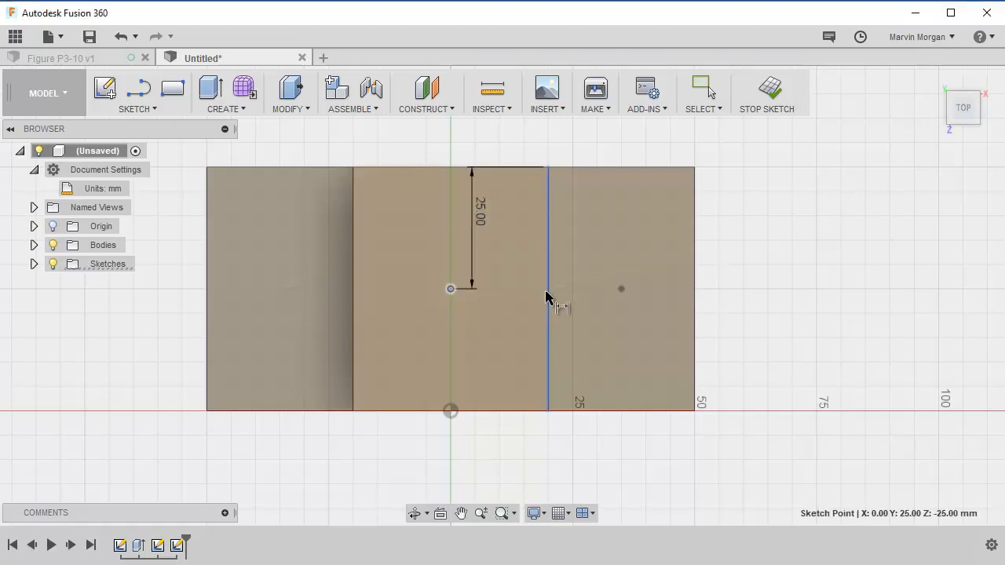
click(549, 292)
click(499, 316)
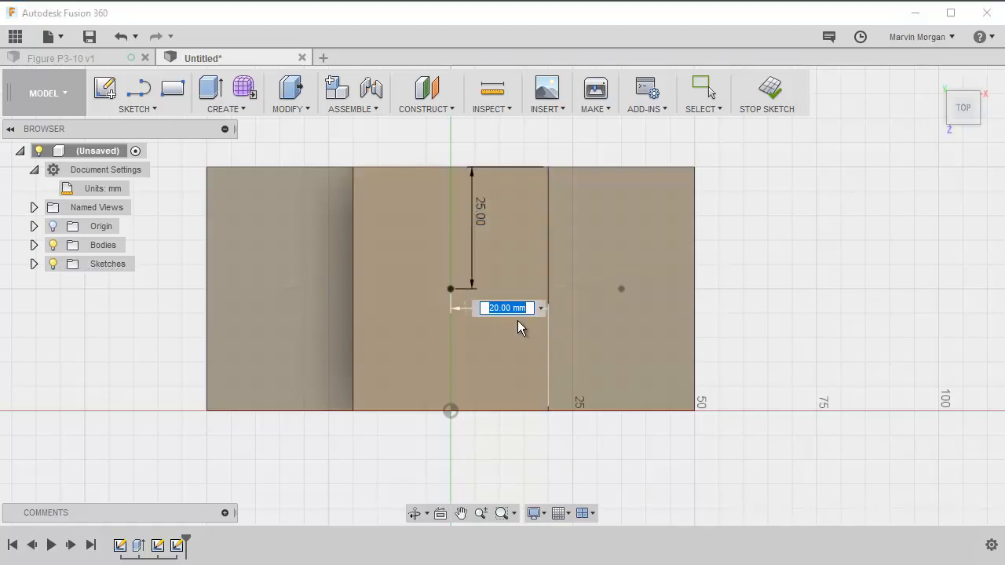
text(20)
key(Return)
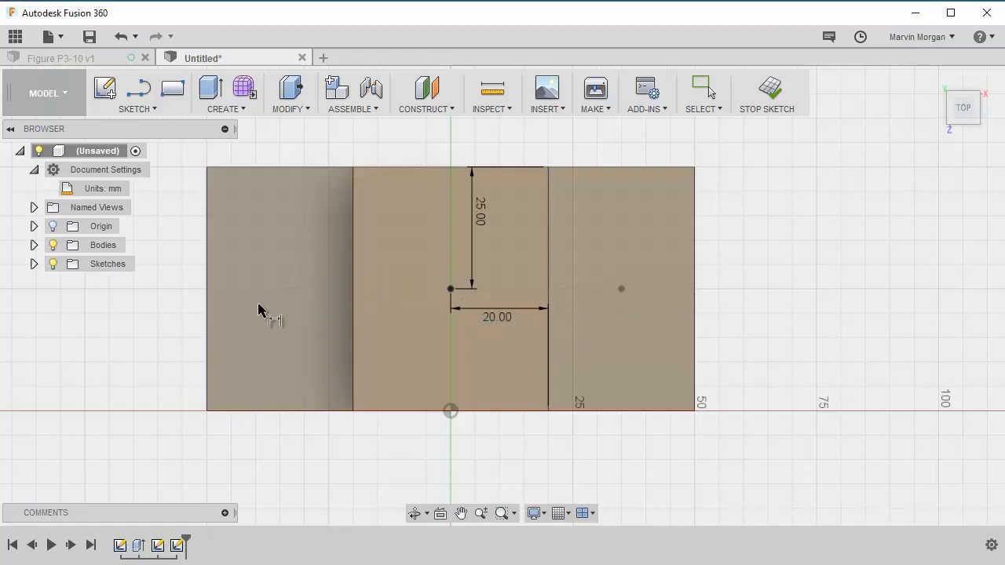
click(770, 88)
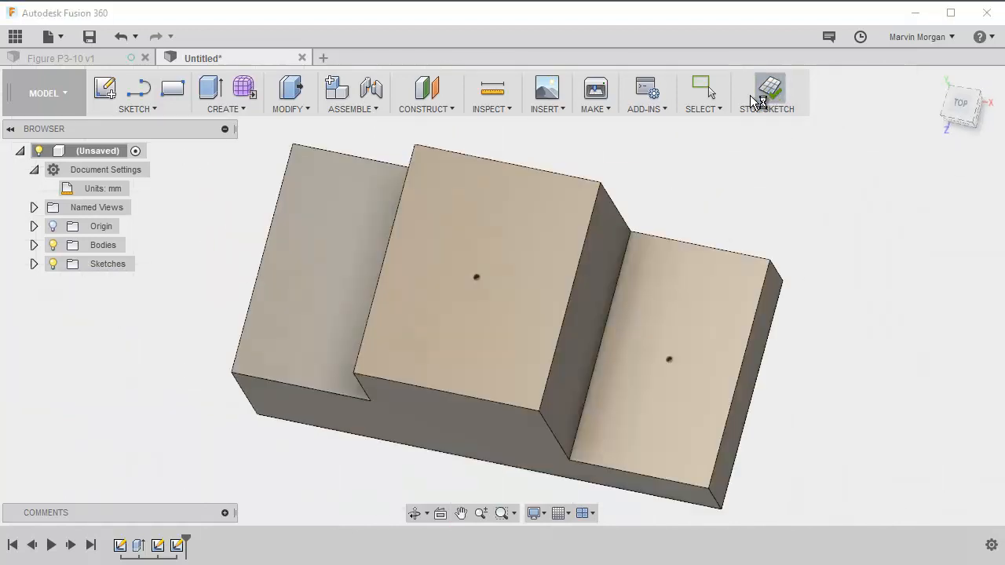
Start a sketch on the top face of the left step and place a sketch point at the face's centre
click(943, 100)
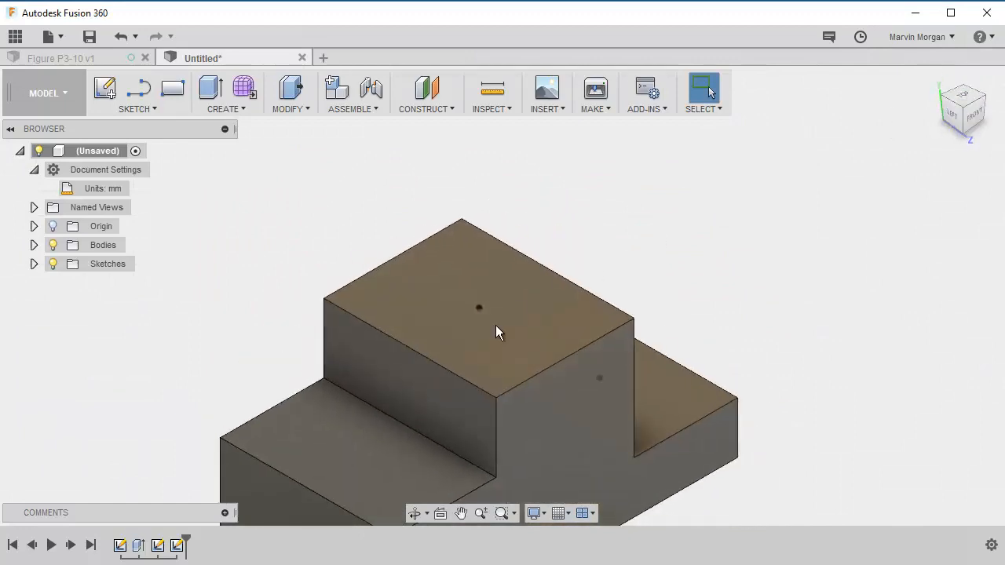
click(104, 88)
click(370, 338)
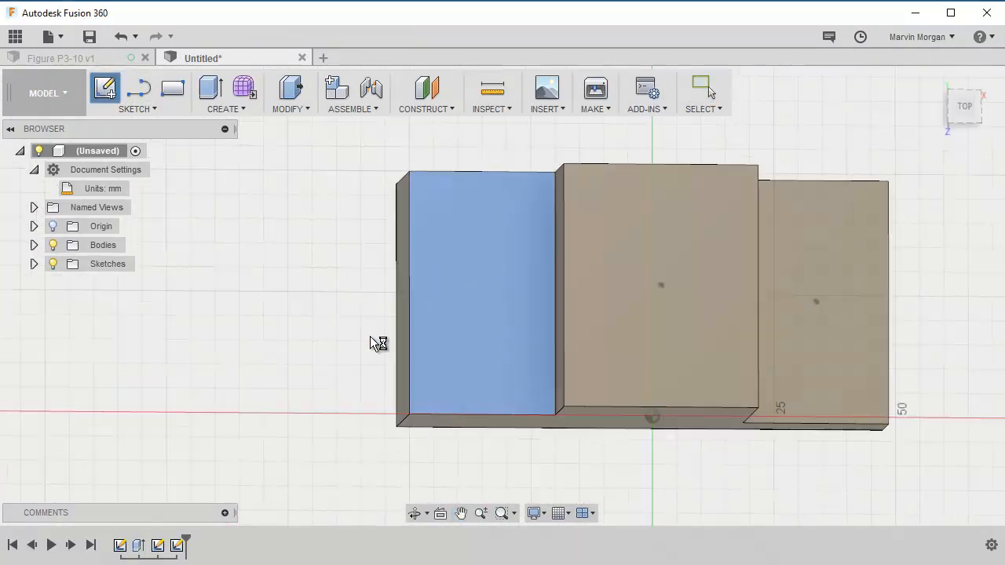
click(141, 109)
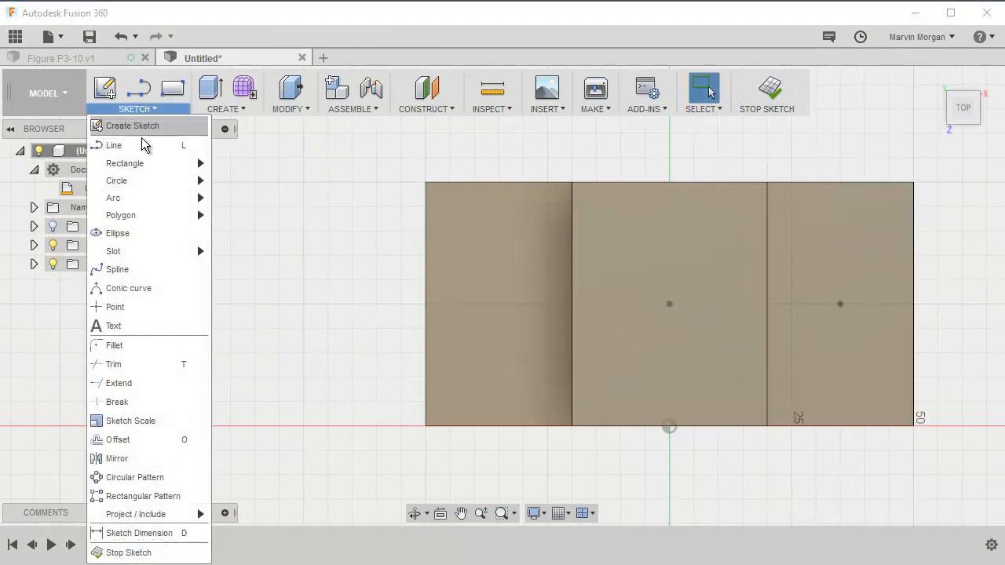
click(117, 307)
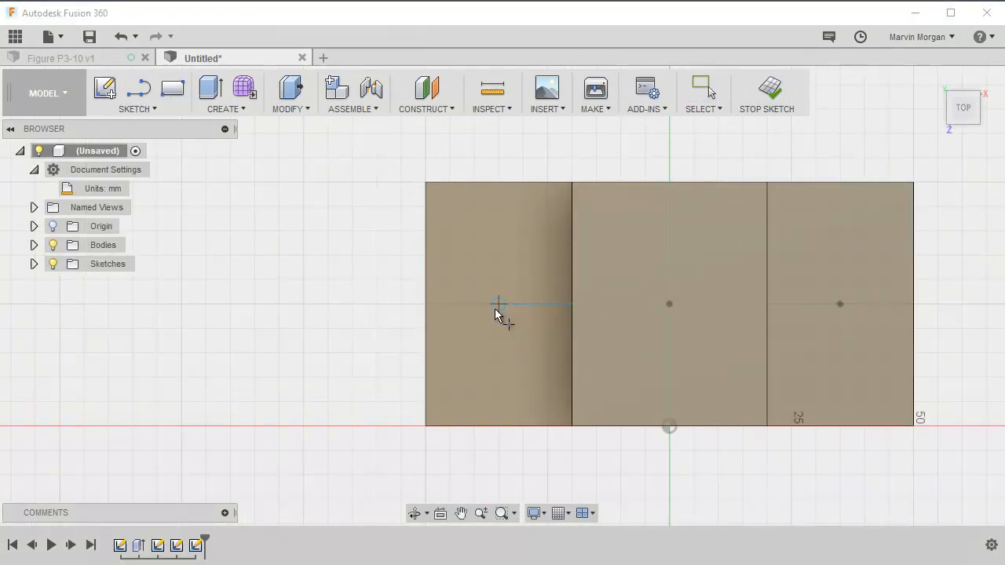
click(499, 304)
key(Escape)
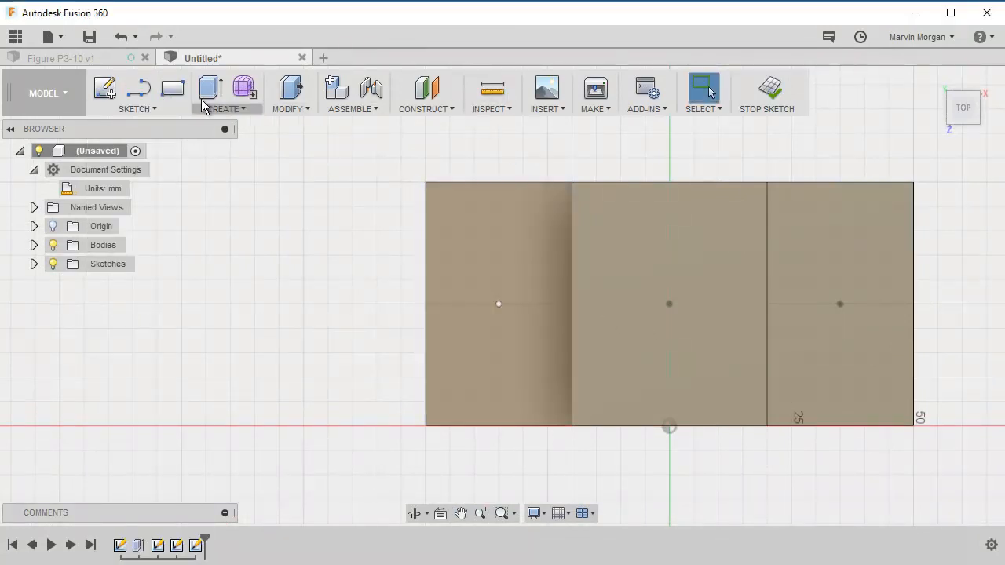
Dimension the left step's sketch point at 13 mm from the block's left outer edge
click(153, 109)
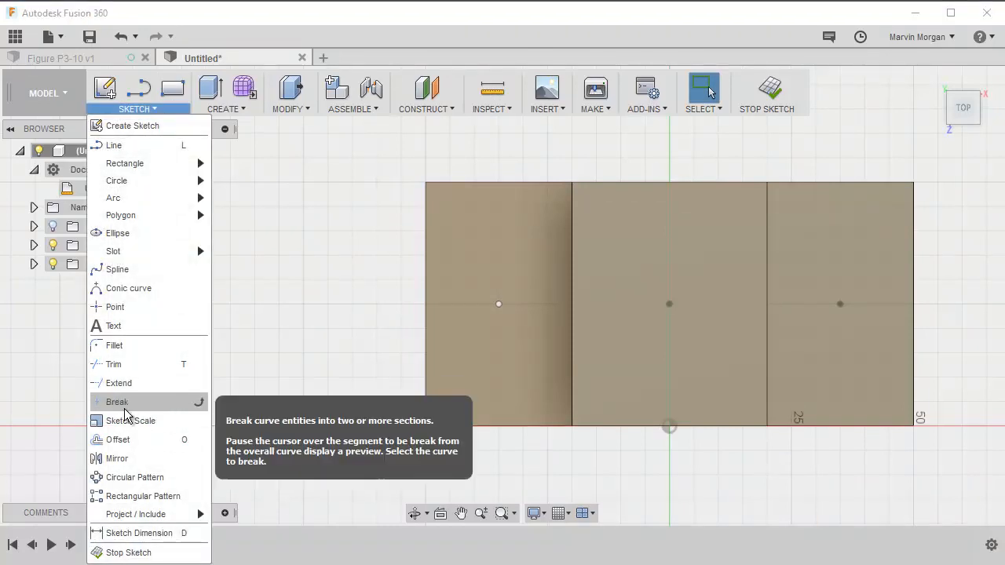
click(133, 533)
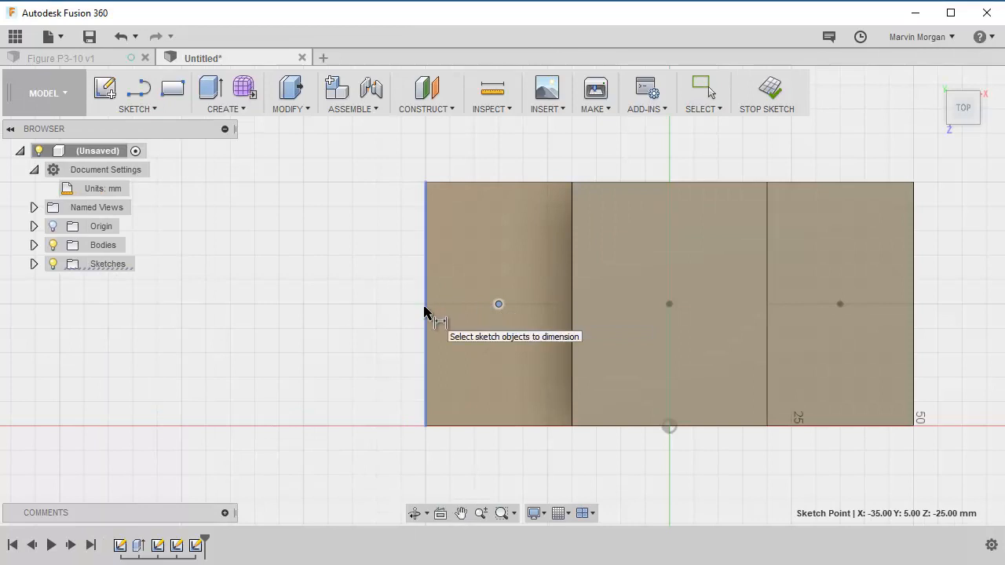
click(424, 312)
click(458, 288)
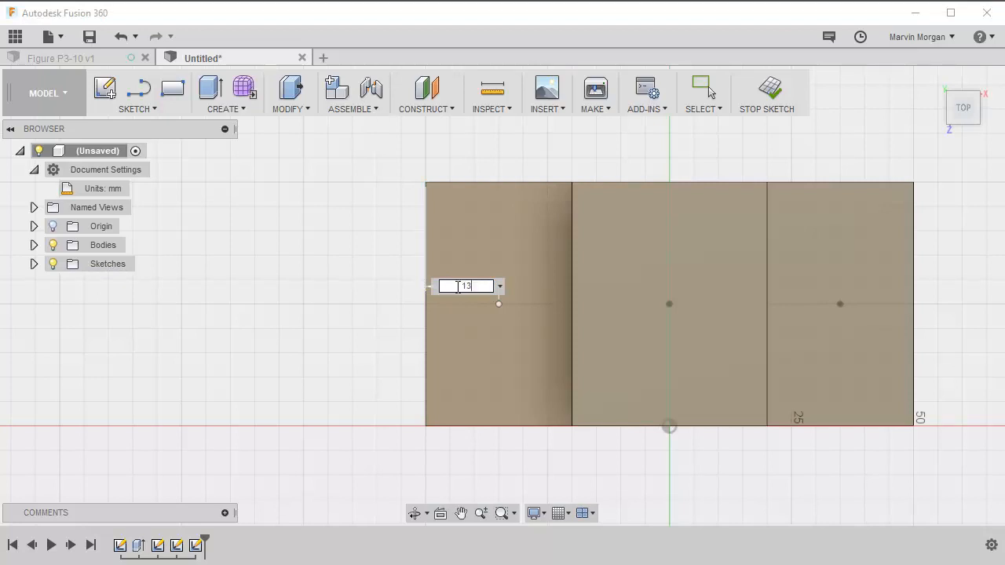
key(Return)
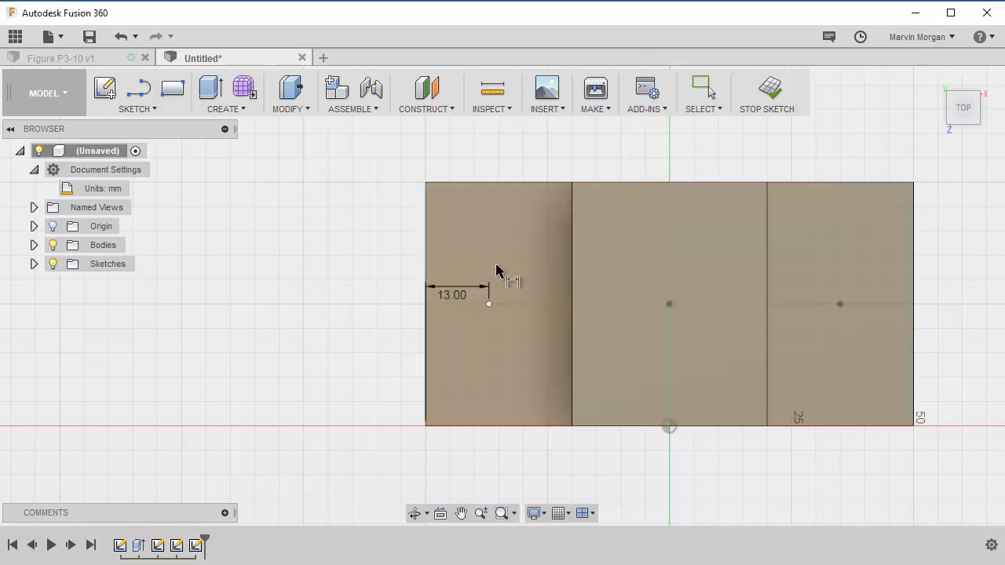
Dimension the left step's sketch point at 25 mm from the face's front edge
click(490, 305)
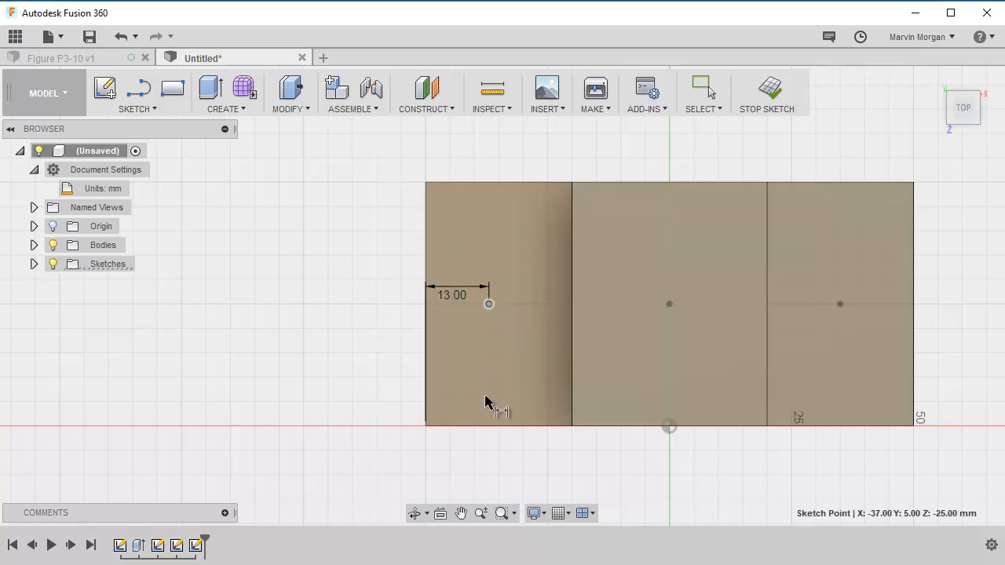
click(495, 426)
click(483, 373)
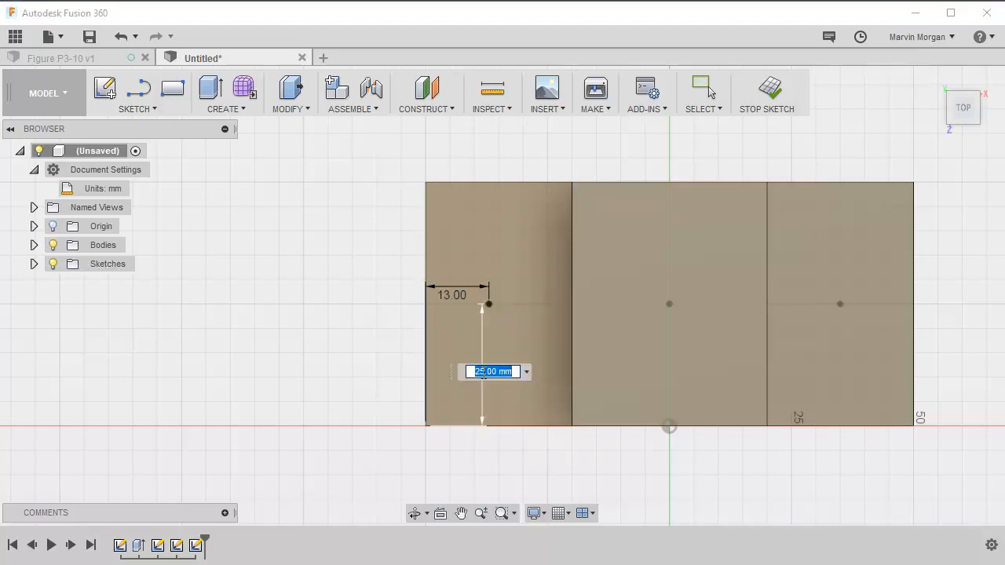
text(25)
key(Return)
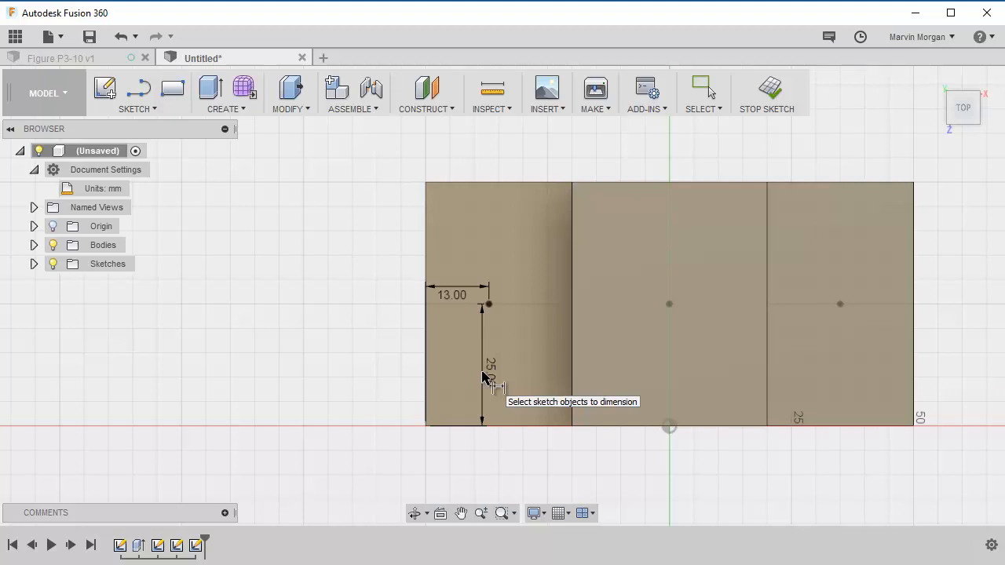
middle_drag(728, 345, 621, 334)
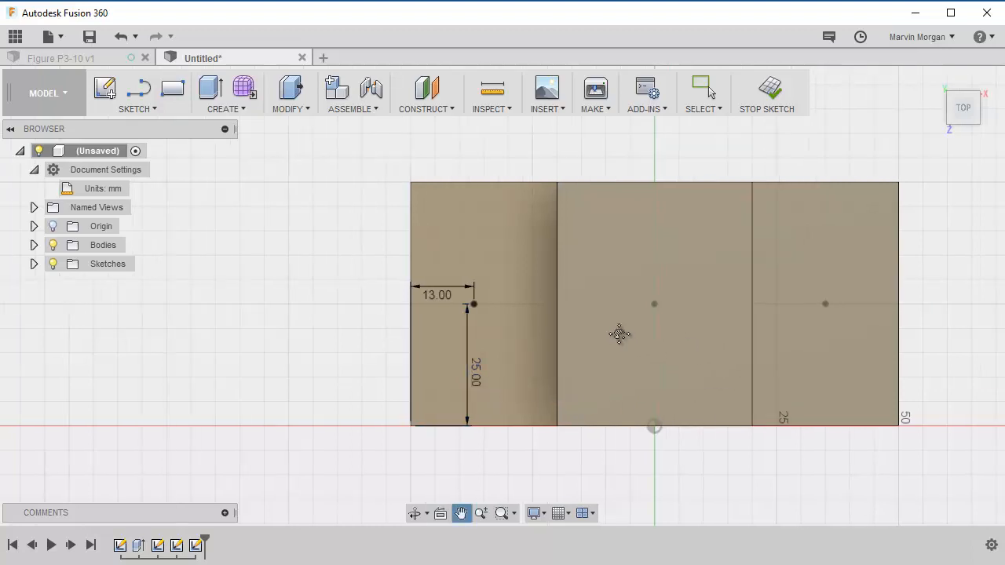
Finish the left step's sketch and start a simple hole at the sketch point on the right step's top face
middle_drag(711, 317, 680, 315)
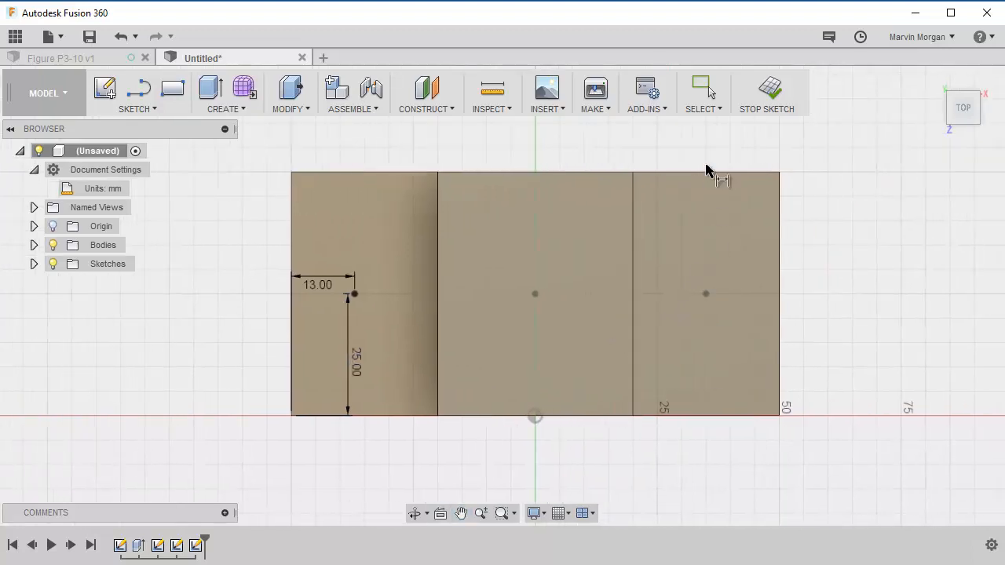
click(770, 92)
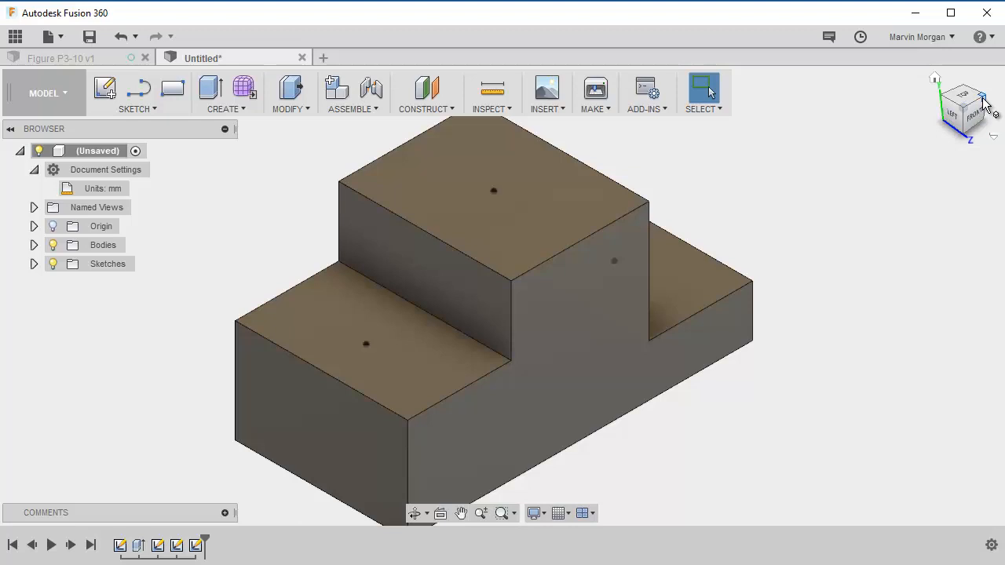
drag(983, 99, 933, 113)
mouse_move(764, 323)
middle_down()
mouse_move(689, 385)
mouse_move(654, 380)
middle_up()
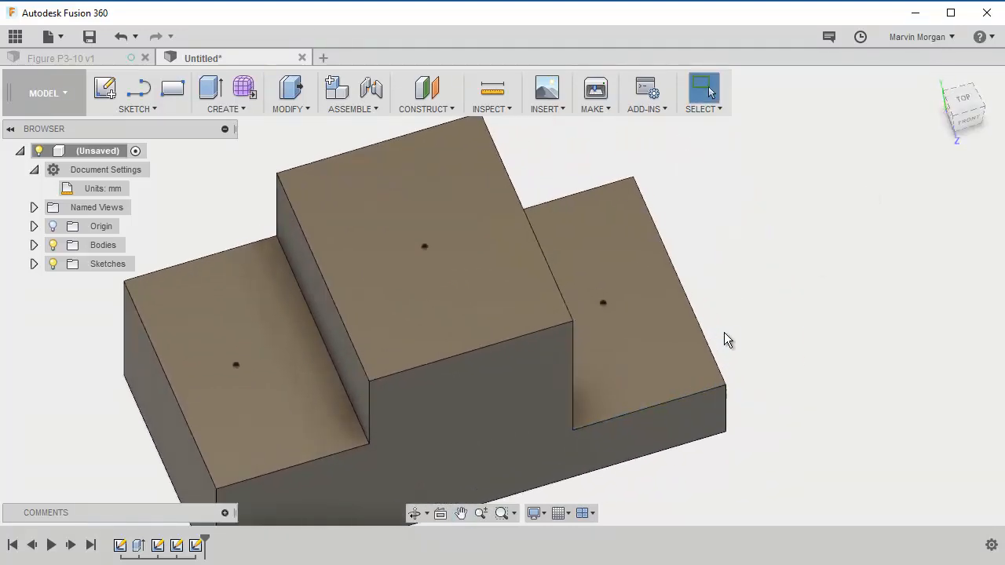
scroll(724, 332, down, 2)
click(224, 108)
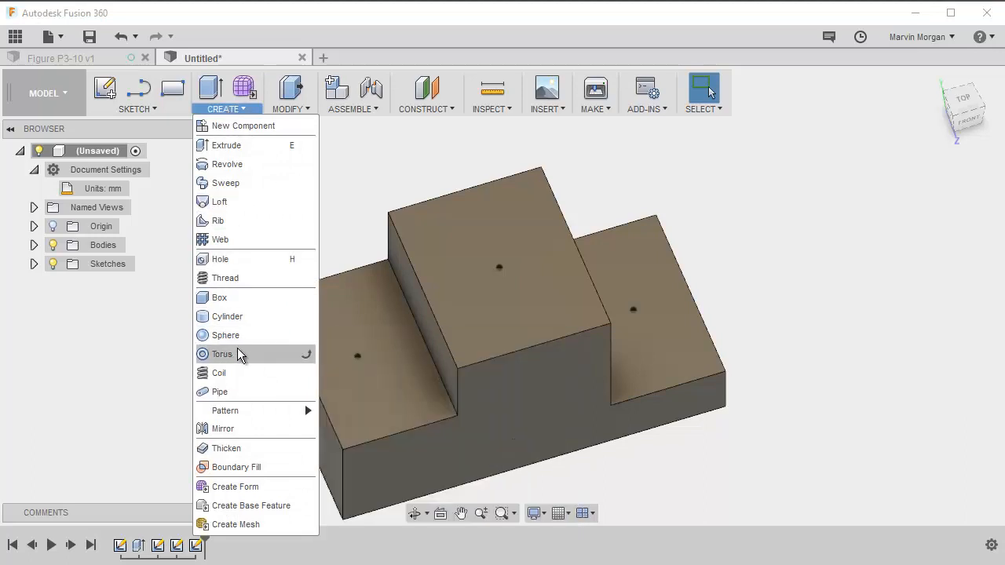
click(223, 262)
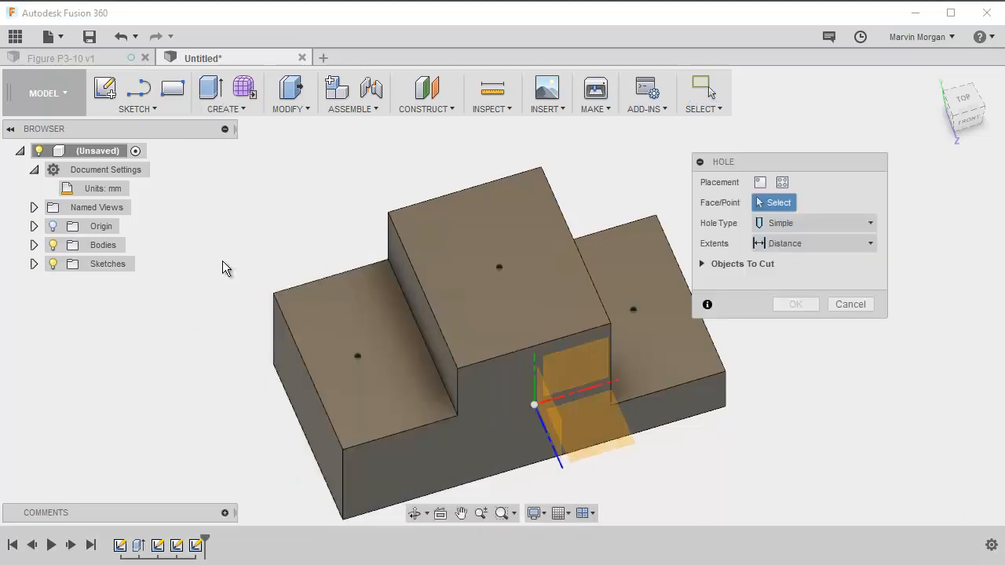
click(632, 308)
middle_drag(645, 250, 470, 220)
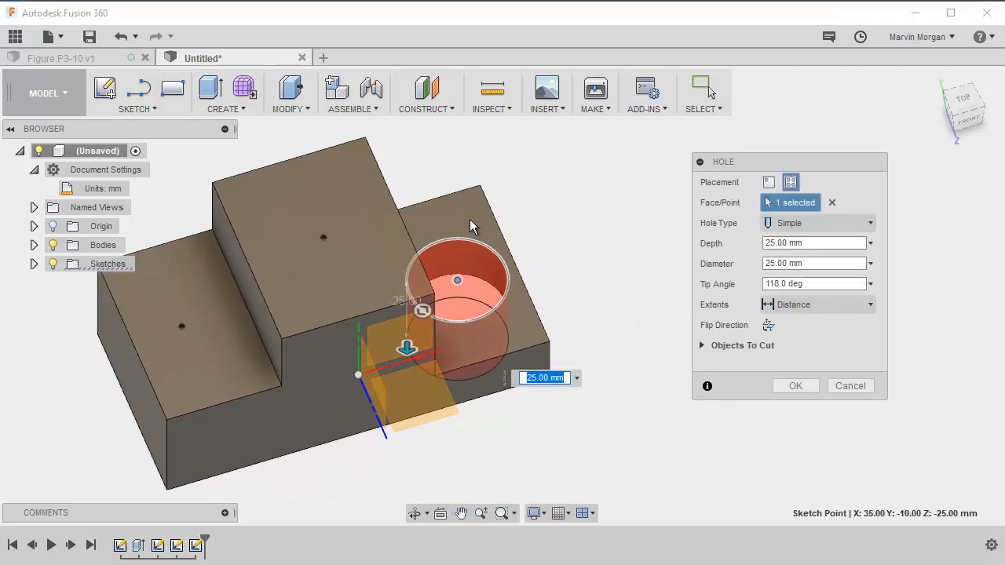
Set the right step's hole to 20 mm diameter with its extent through all, and create it
click(816, 259)
text(2)
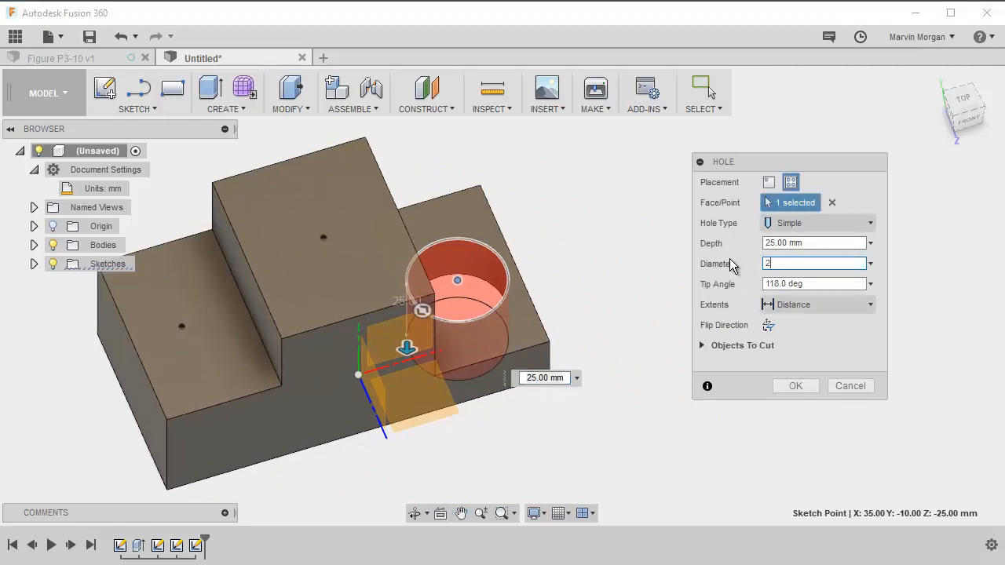
text(0)
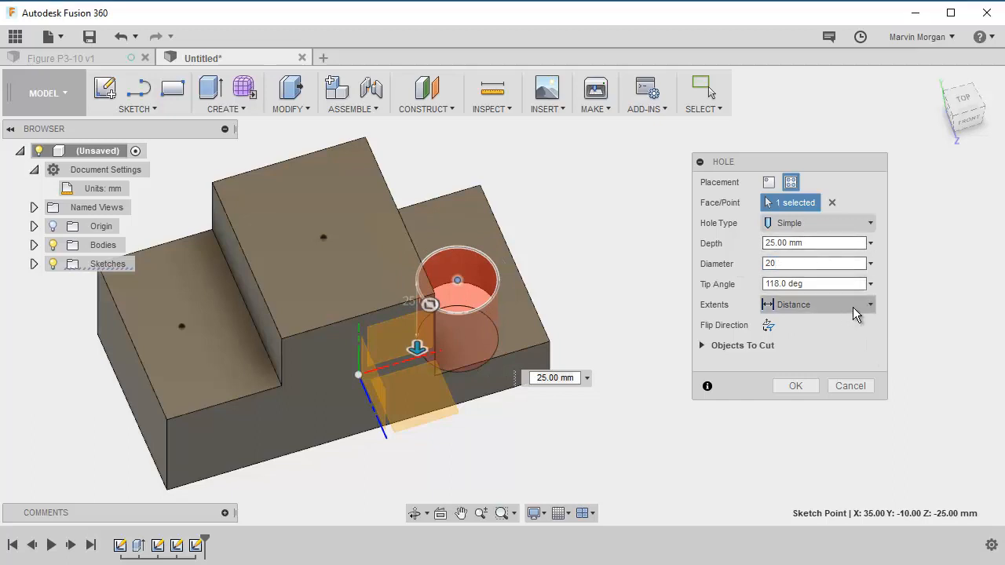
click(863, 312)
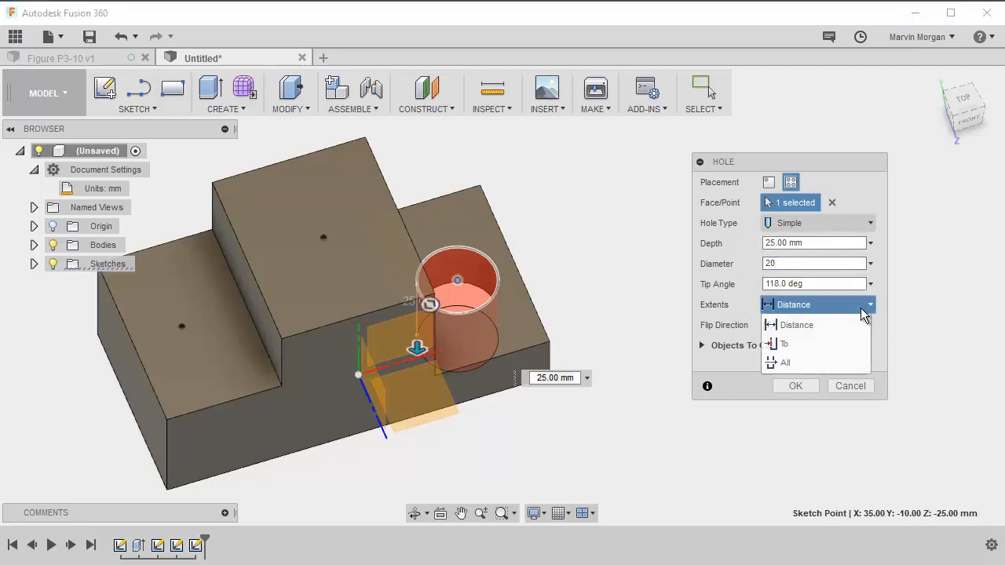
click(785, 362)
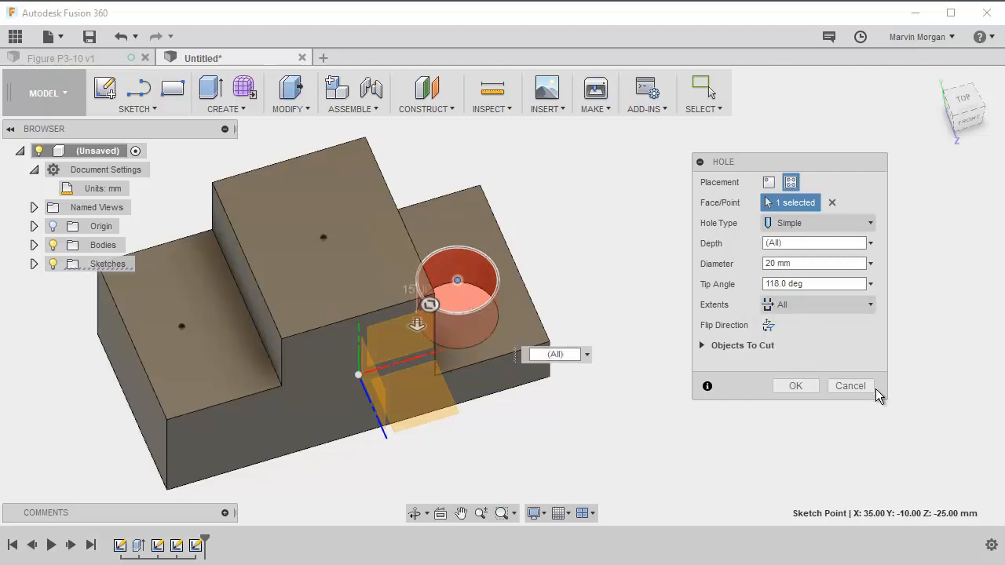
click(795, 390)
Create a simple 20 mm hole through all at the left step's sketch point
middle_drag(660, 328, 768, 330)
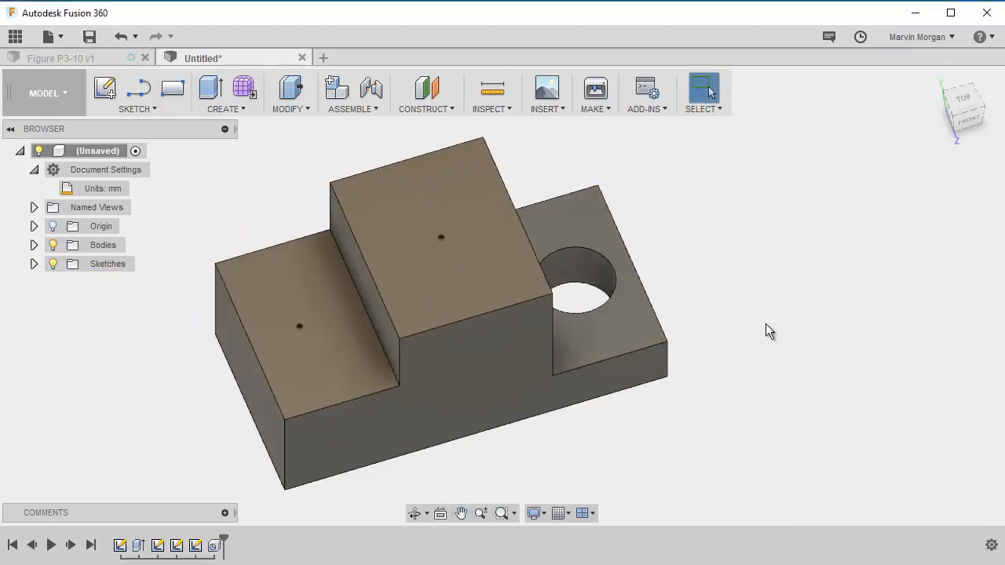
click(225, 107)
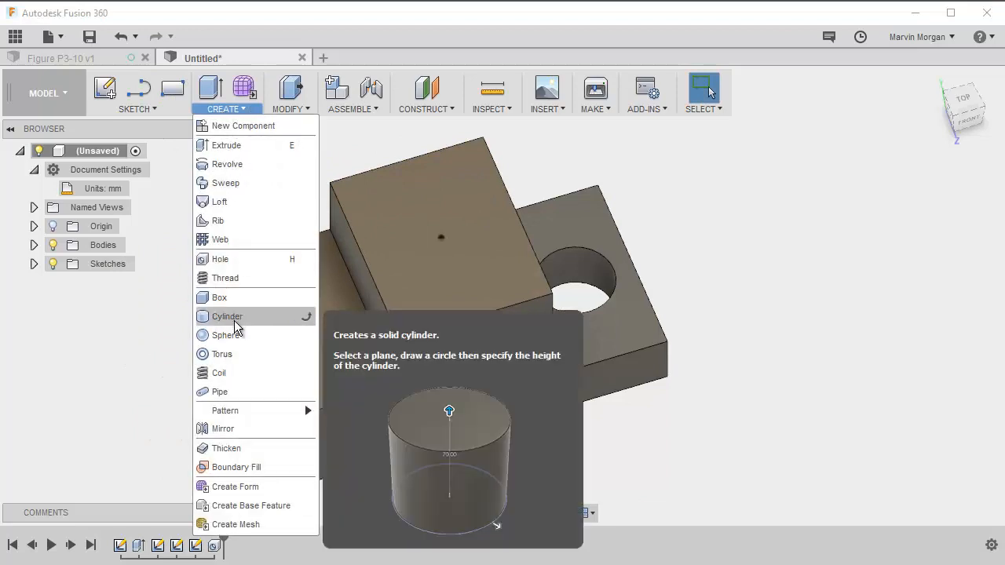
click(220, 259)
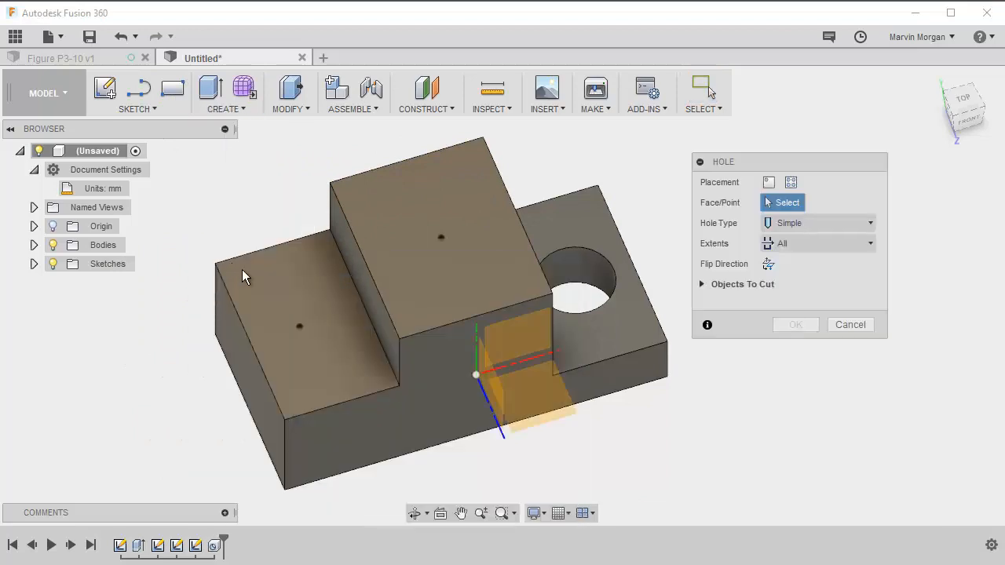
click(301, 327)
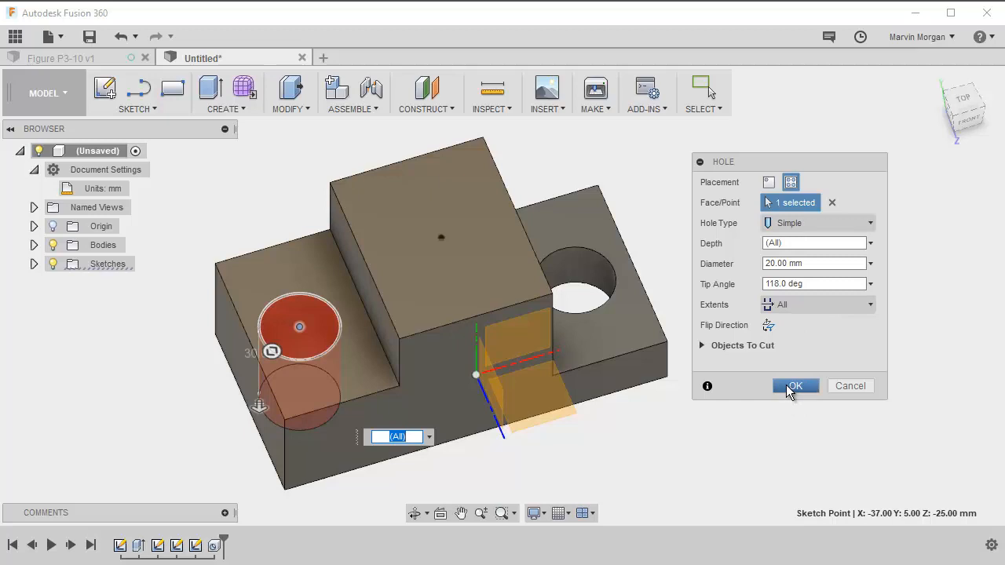
click(793, 386)
Create a simple 30 mm diameter hole through all at the sketch point on the raised middle face
middle_drag(788, 362, 721, 413)
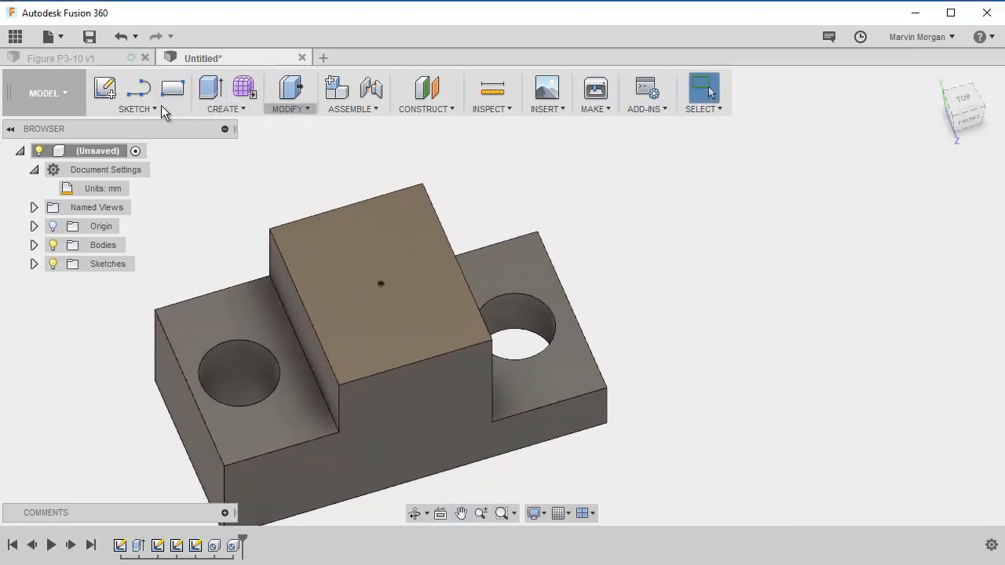
click(211, 111)
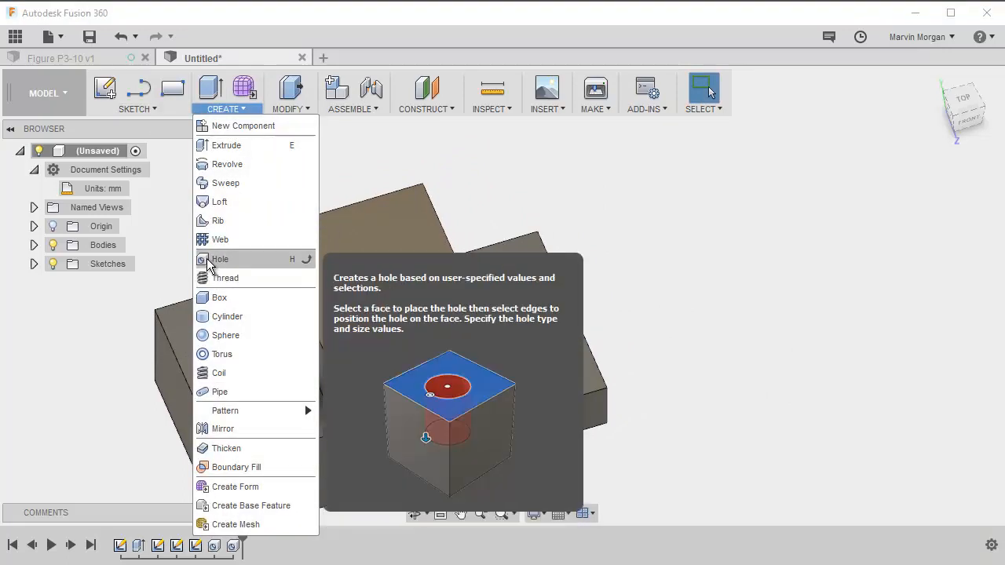
click(220, 259)
click(382, 283)
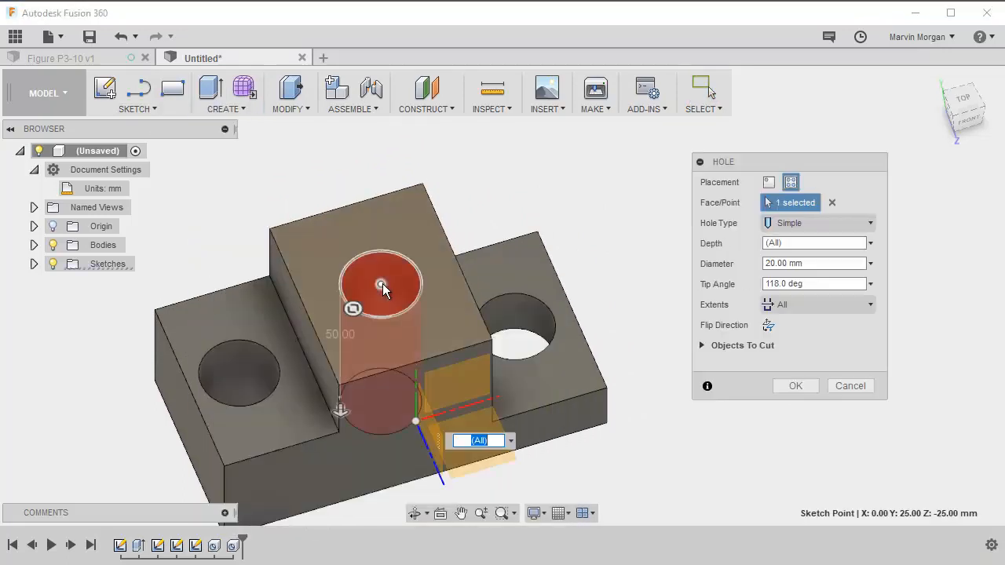
click(818, 264)
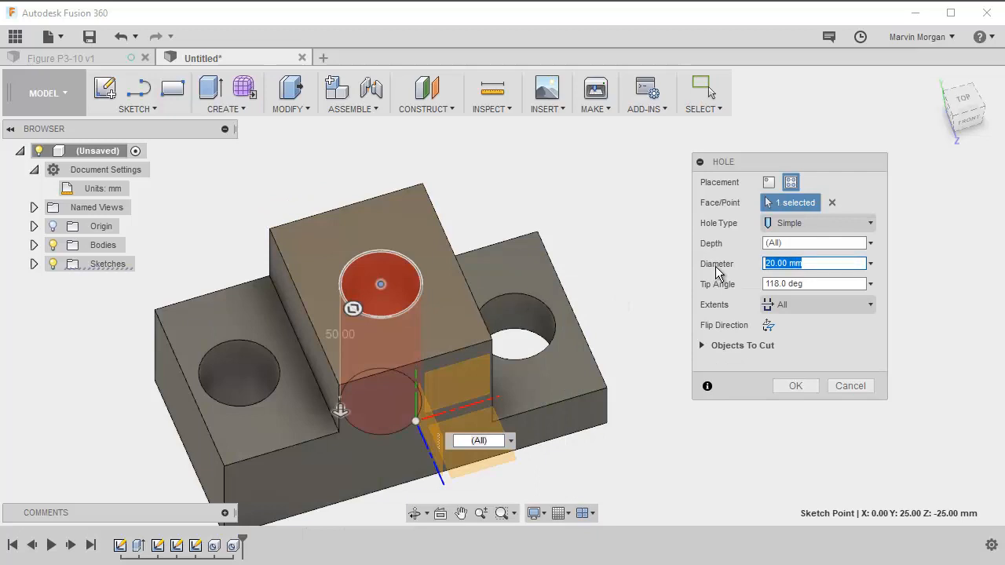
text(30)
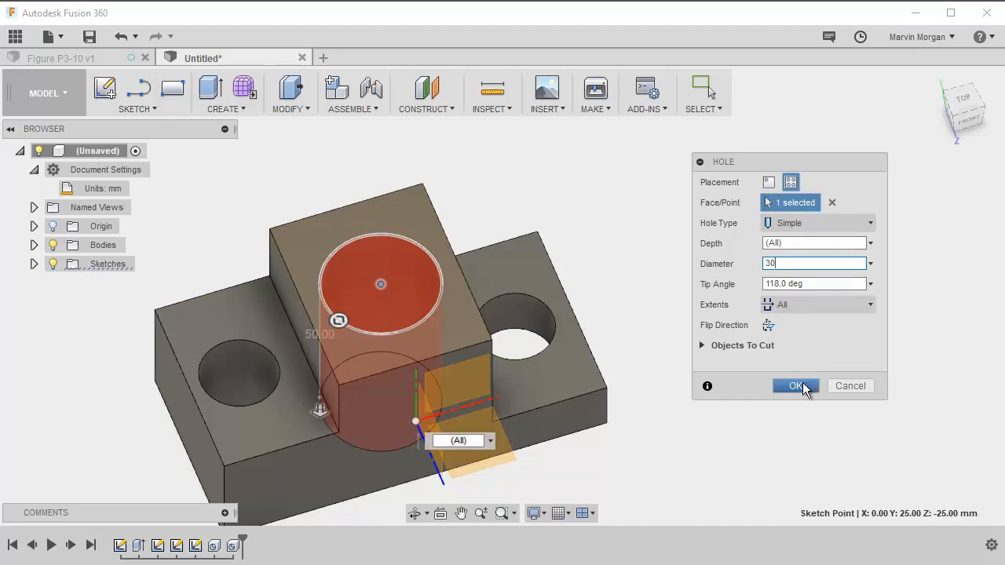
click(795, 386)
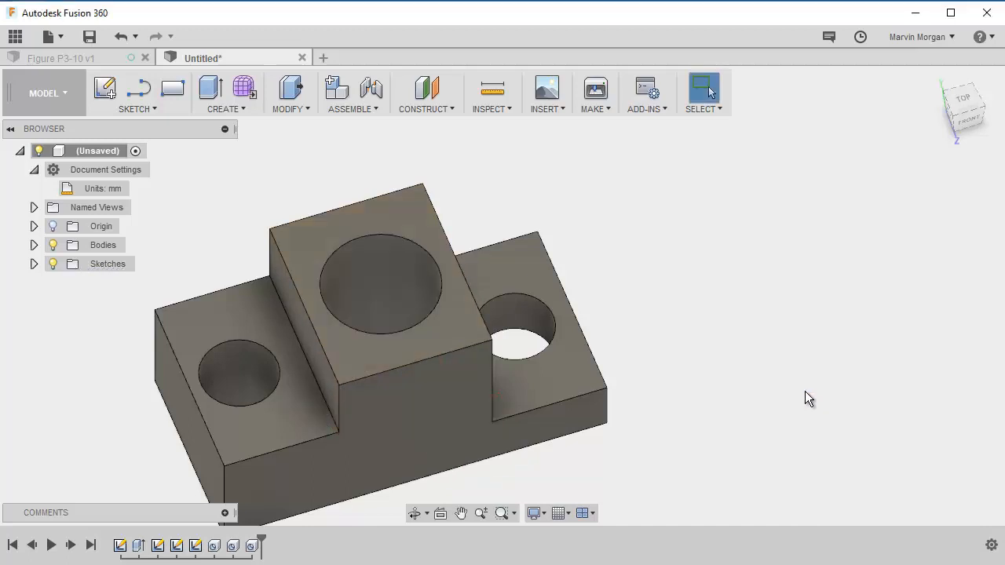
Expand the list of sketches and make the front profile sketch, Sketch1, visible
middle_drag(668, 314, 693, 268)
key(Escape)
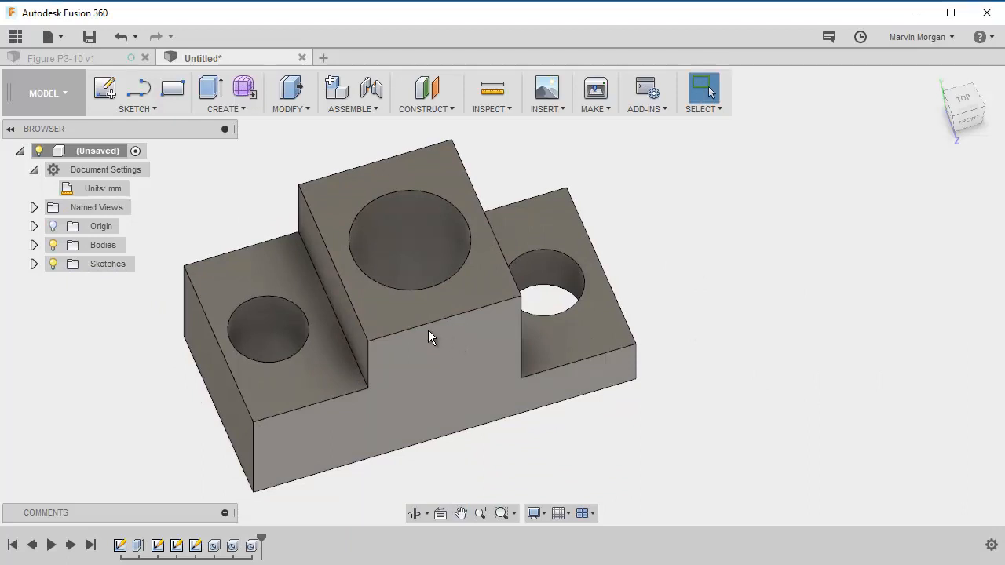
click(33, 264)
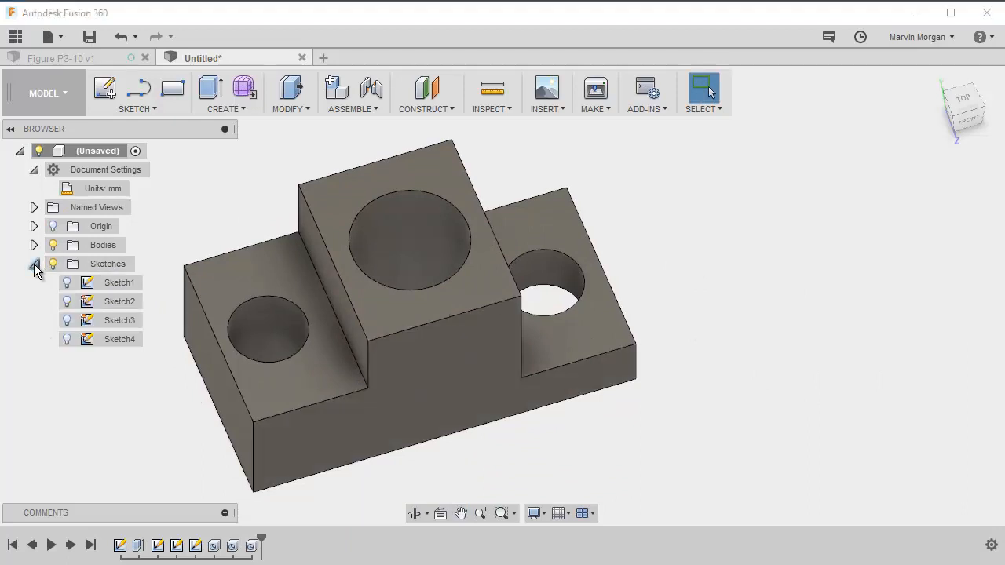
click(69, 286)
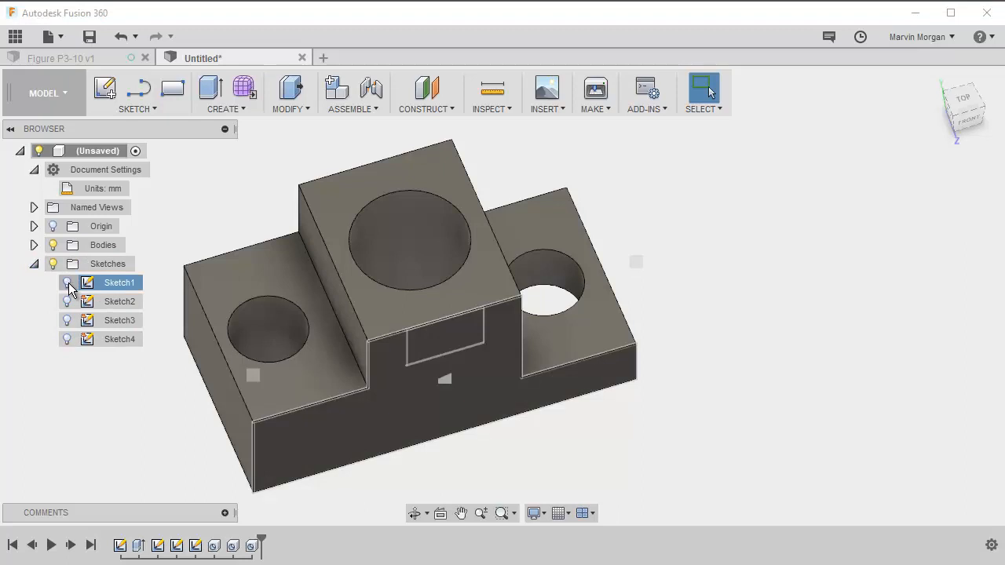
click(67, 285)
Extrude the small rectangular notch profile on the front face as a cut, extending To Object up to the 30 mm hole's cylindrical face
middle_drag(482, 299, 486, 316)
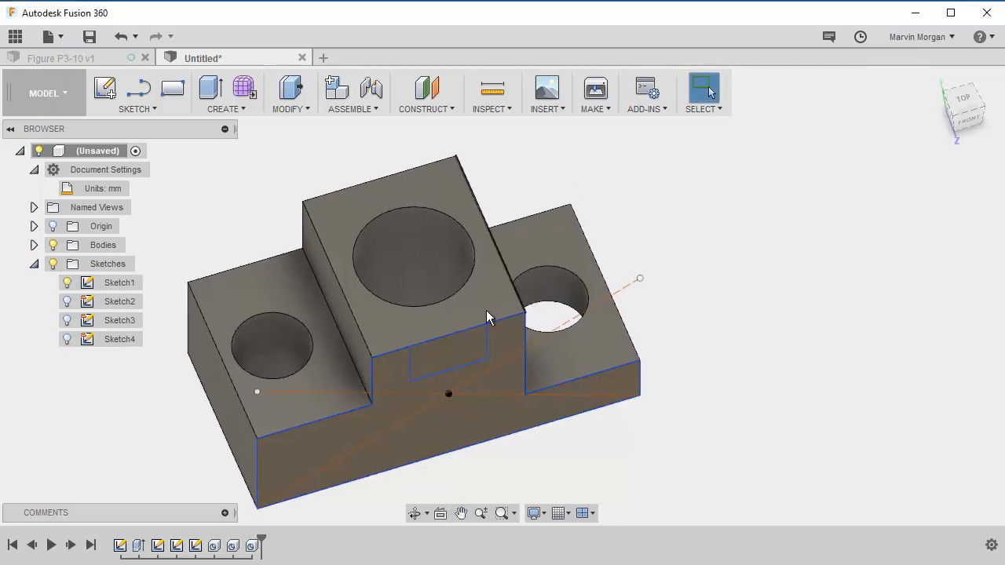
click(454, 358)
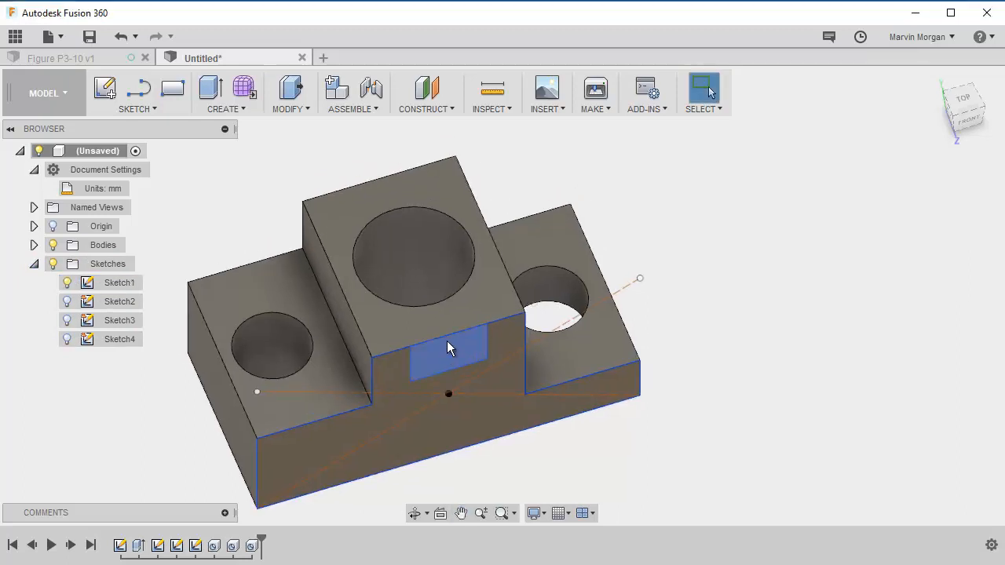
click(219, 109)
click(222, 145)
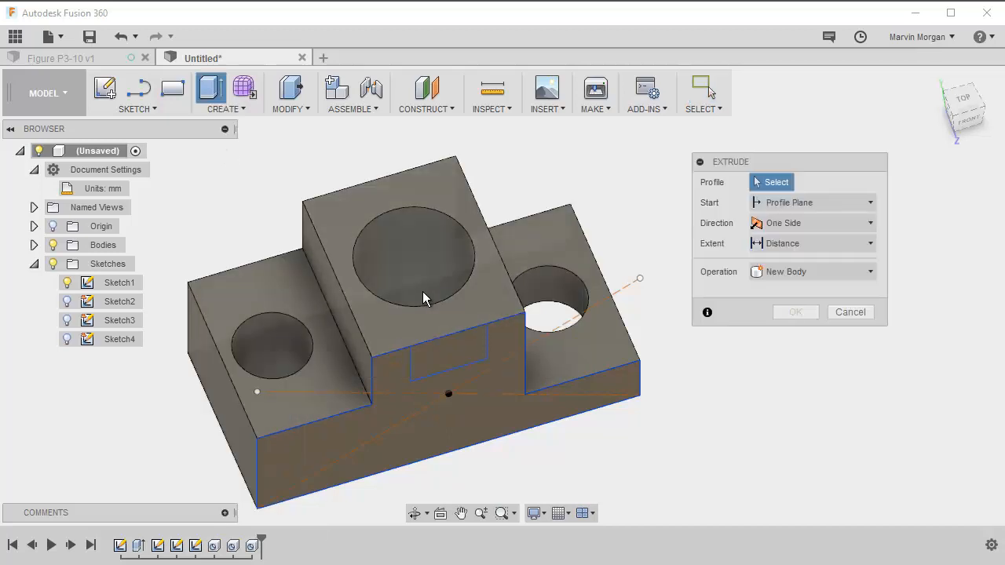
click(454, 357)
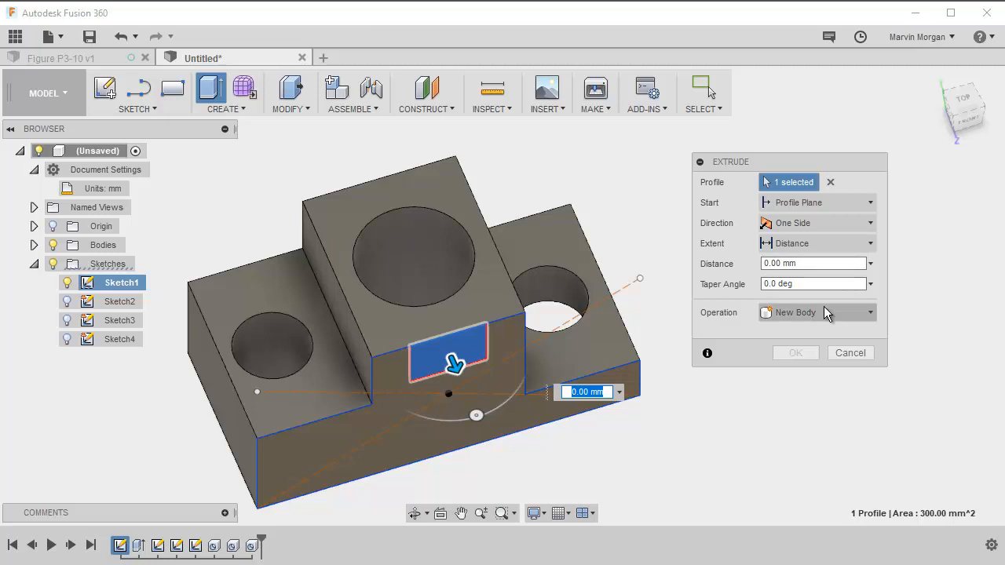
drag(815, 270, 781, 267)
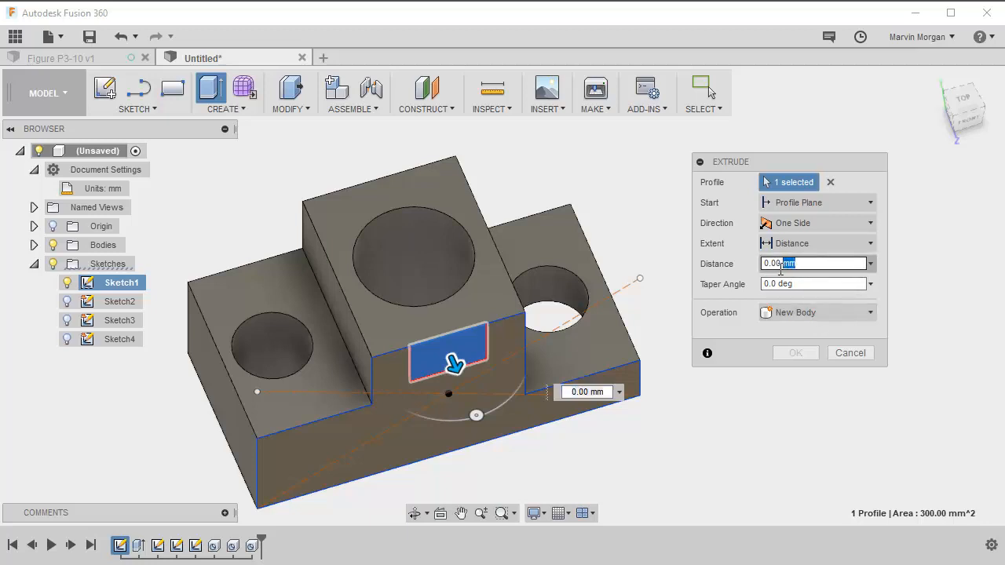
click(809, 249)
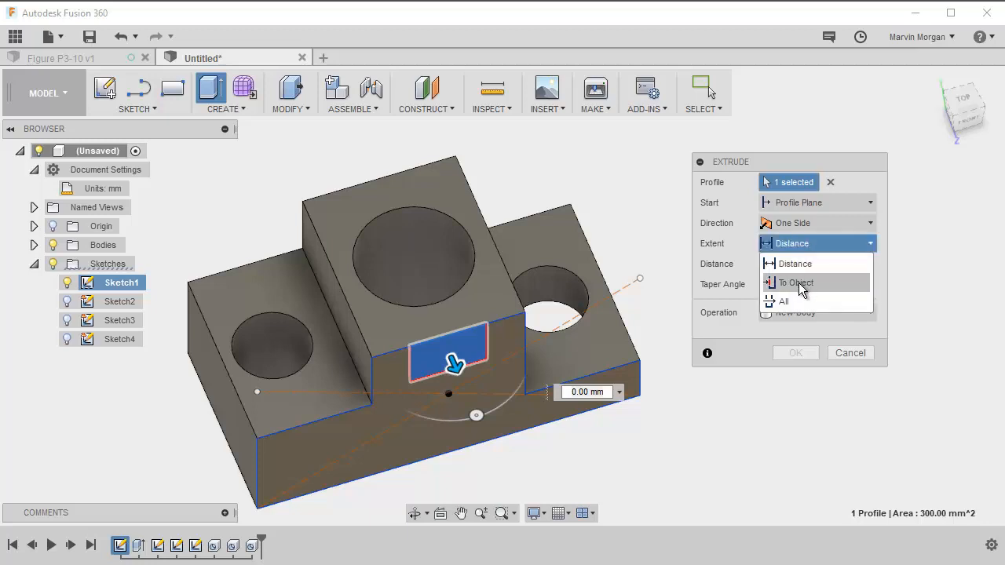
click(799, 284)
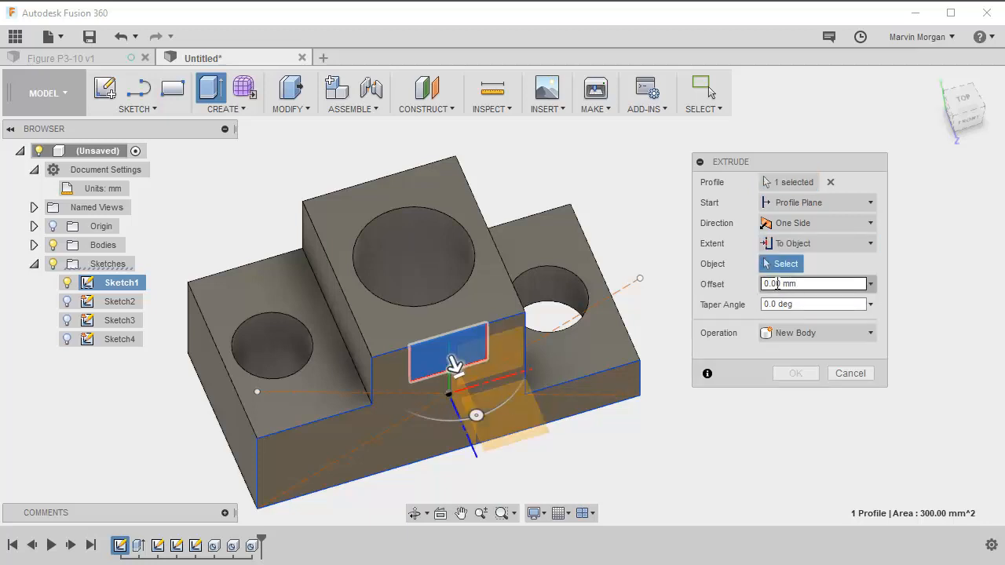
click(407, 235)
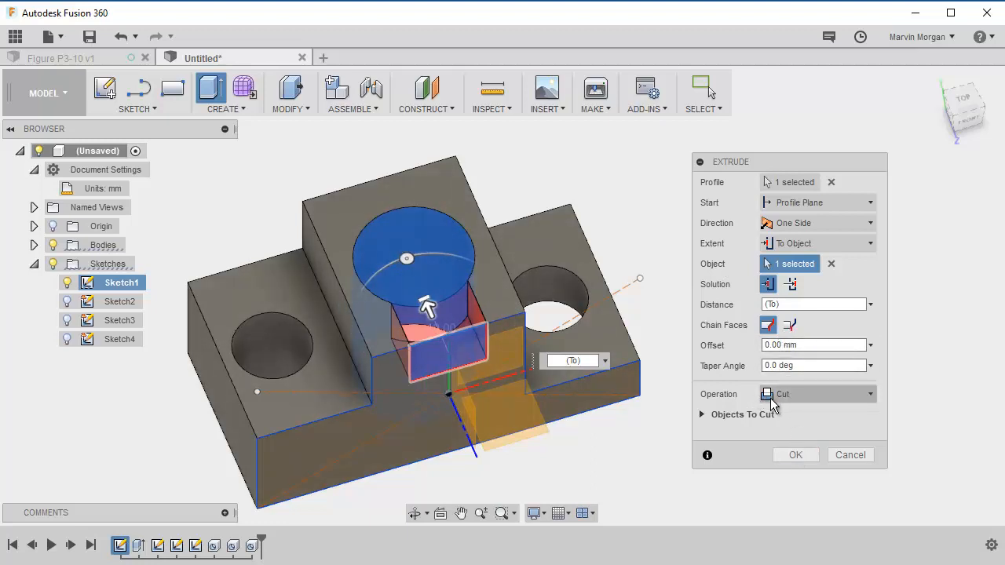
click(795, 456)
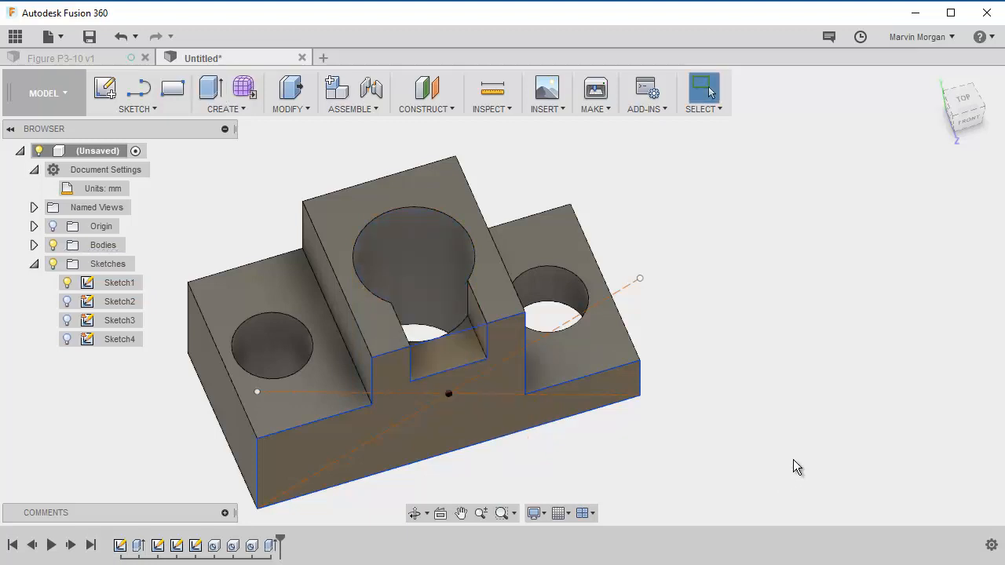
Hide the front profile sketch, Sketch1, and return the model to the home view
middle_drag(734, 363, 695, 360)
click(69, 286)
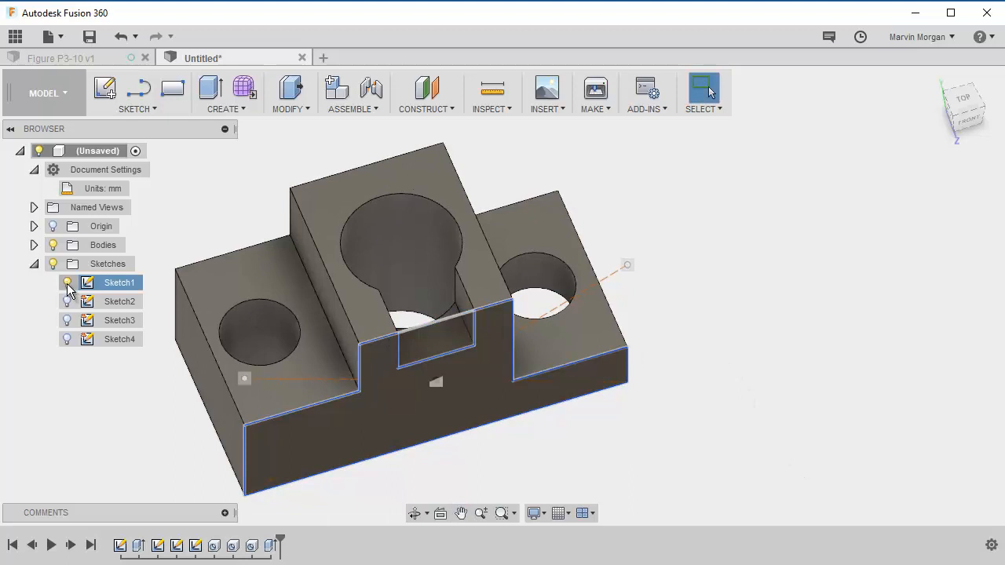
click(67, 283)
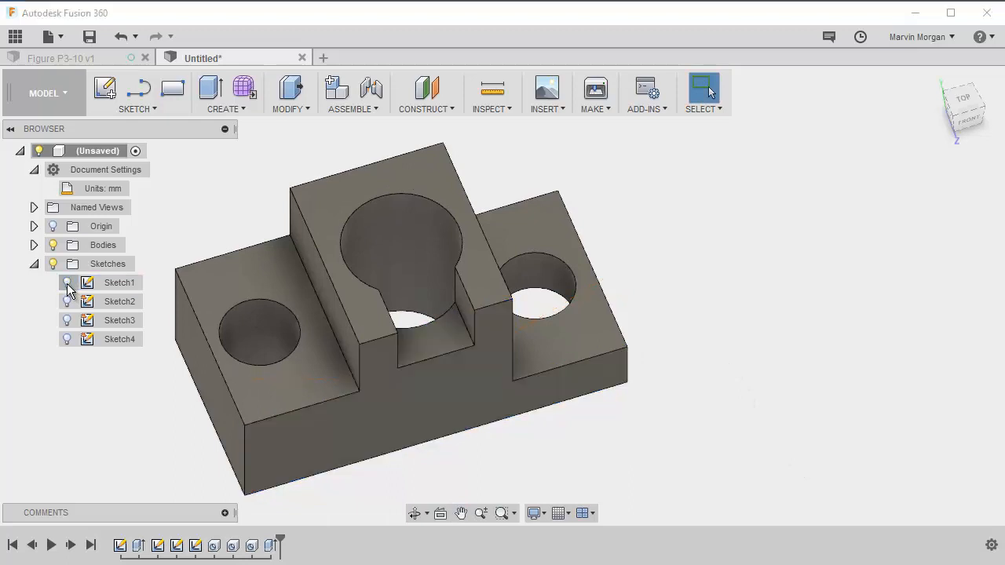
click(982, 114)
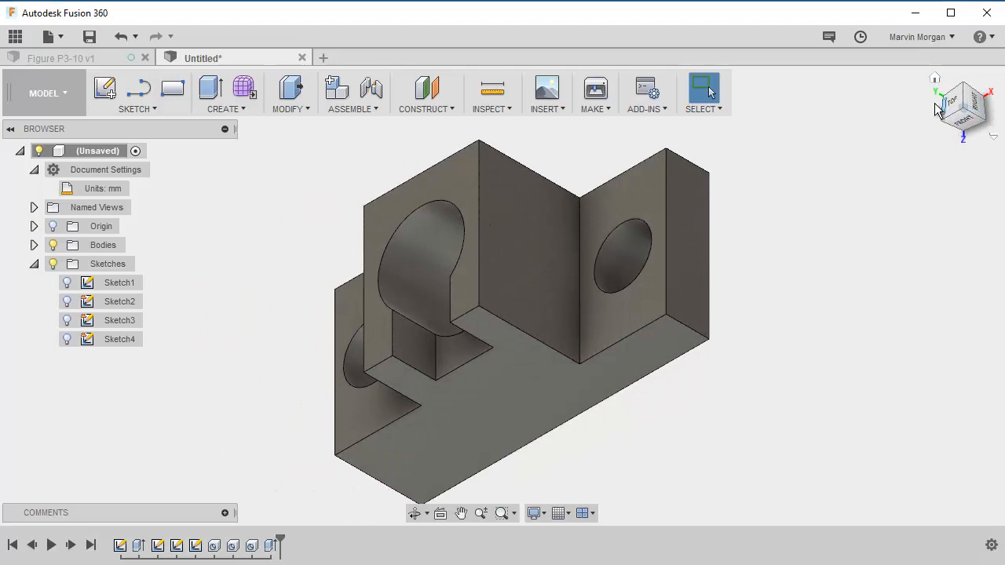
click(935, 79)
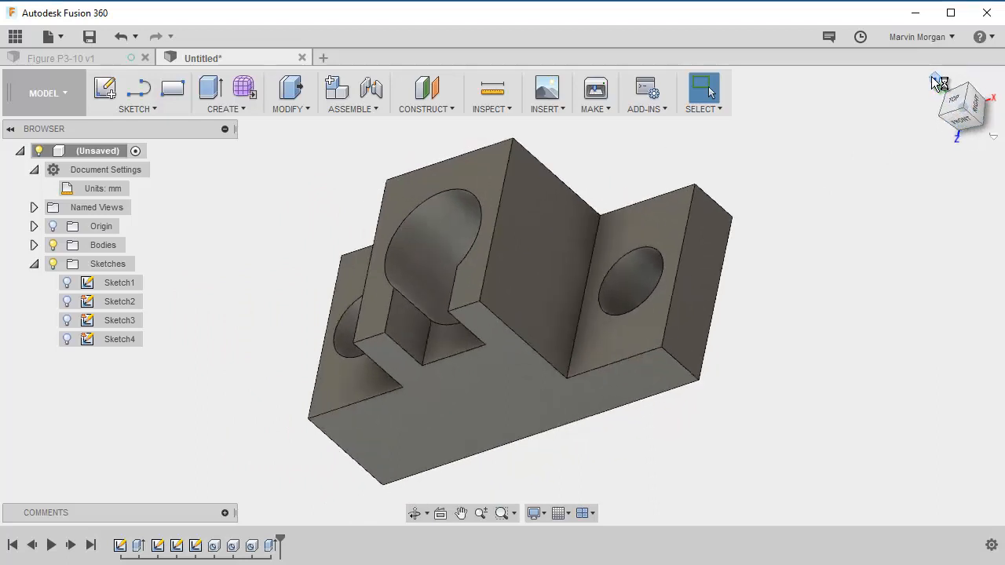